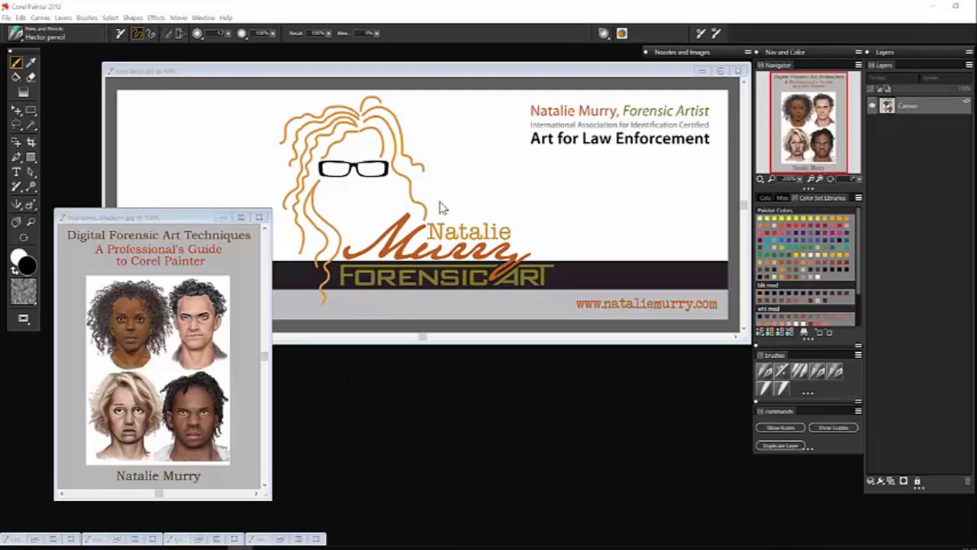
- Close the book cover and small town noir.jpg images, and bring up the book8.PNG portrait
{"action": "left_click", "coordinate": [259, 216]}
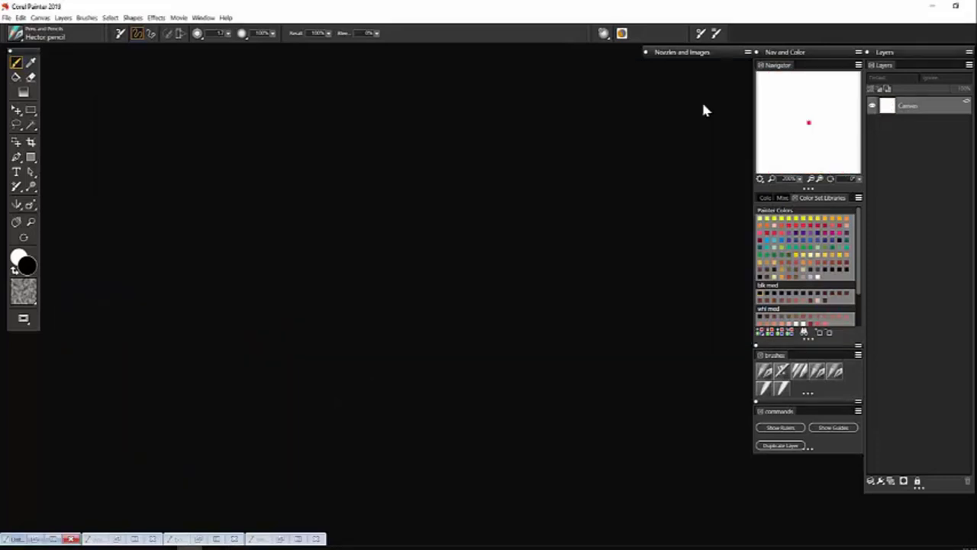
{"action": "left_click", "coordinate": [284, 538]}
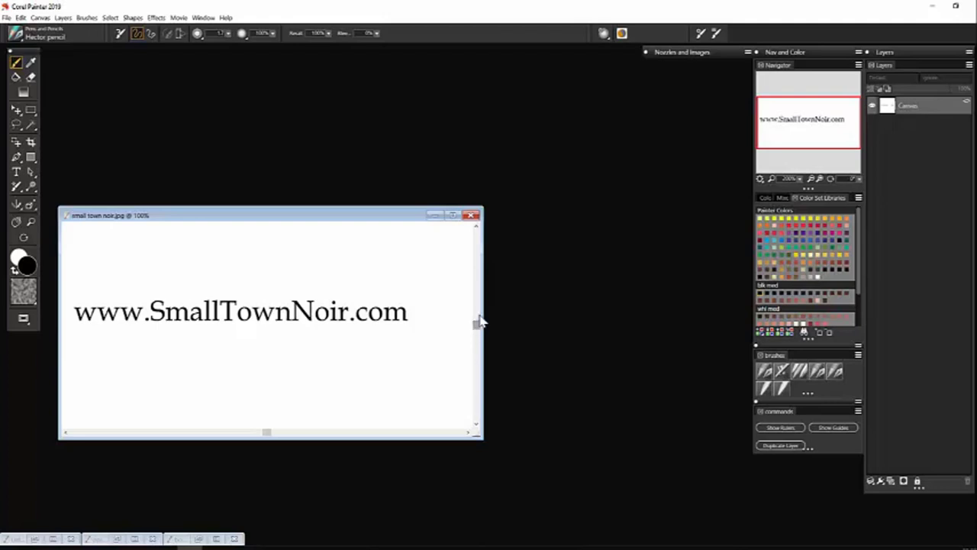
{"action": "left_click", "coordinate": [472, 217]}
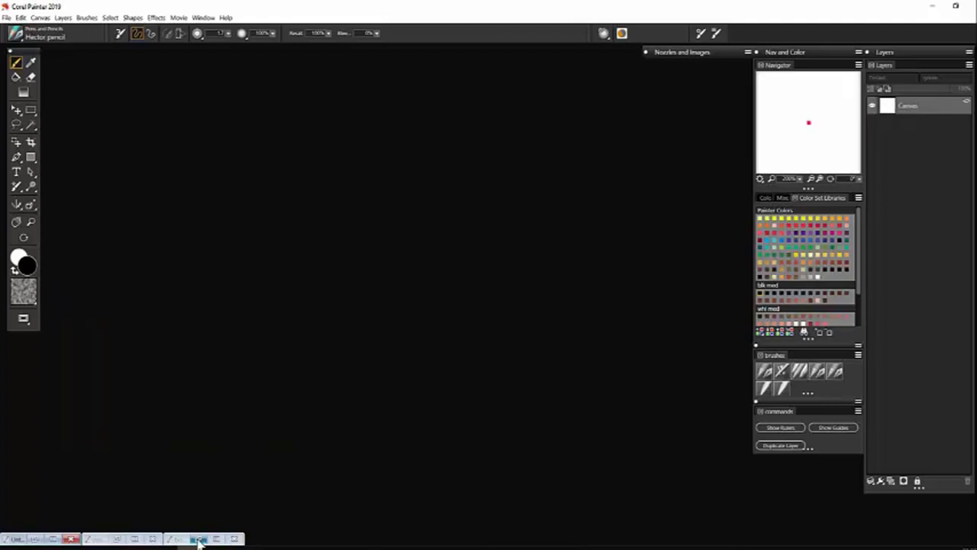
{"action": "left_click", "coordinate": [204, 539]}
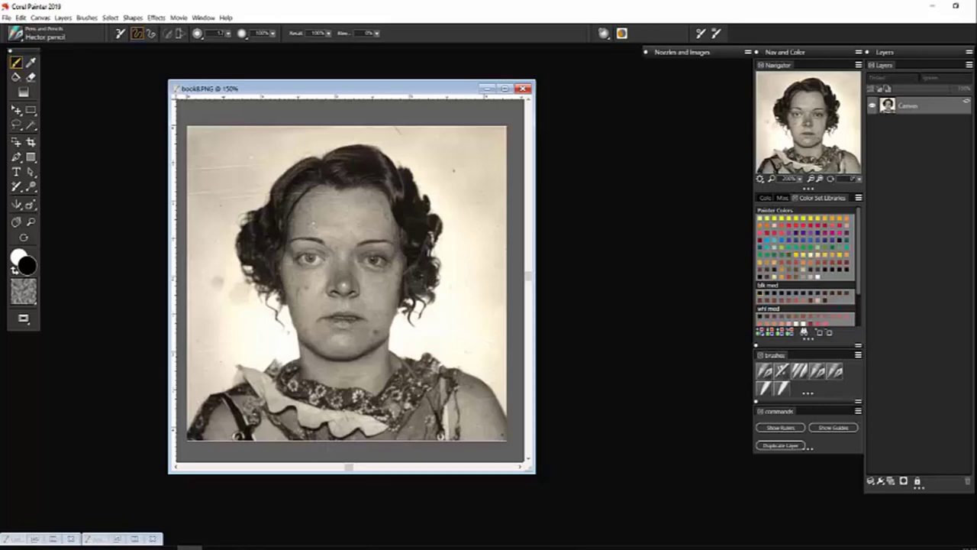
{"action": "left_click_drag", "start_coordinate": [372, 91], "coordinate": [400, 73]}
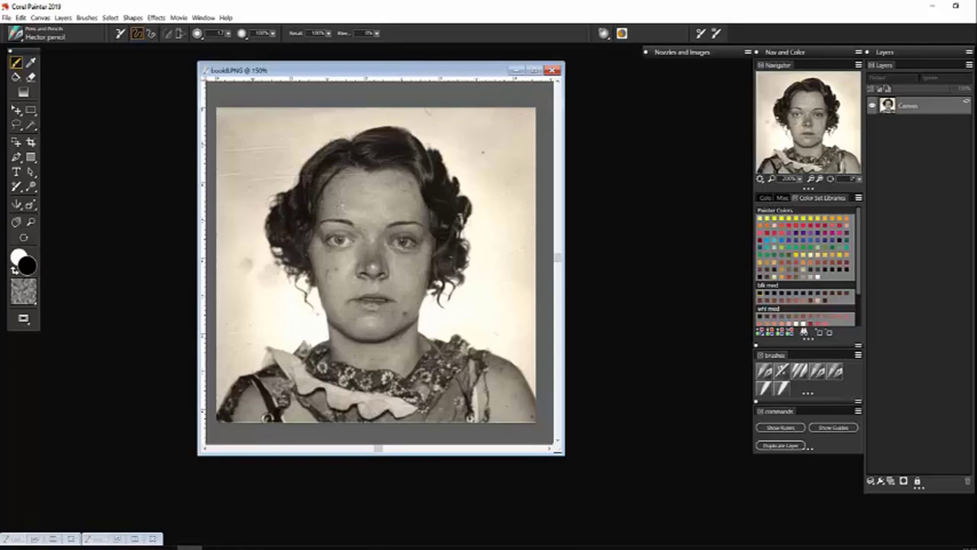
- Bring up color eyes.JPG in an enlarged window and zoom it to 150%
{"action": "key", "text": "alt+Tab"}
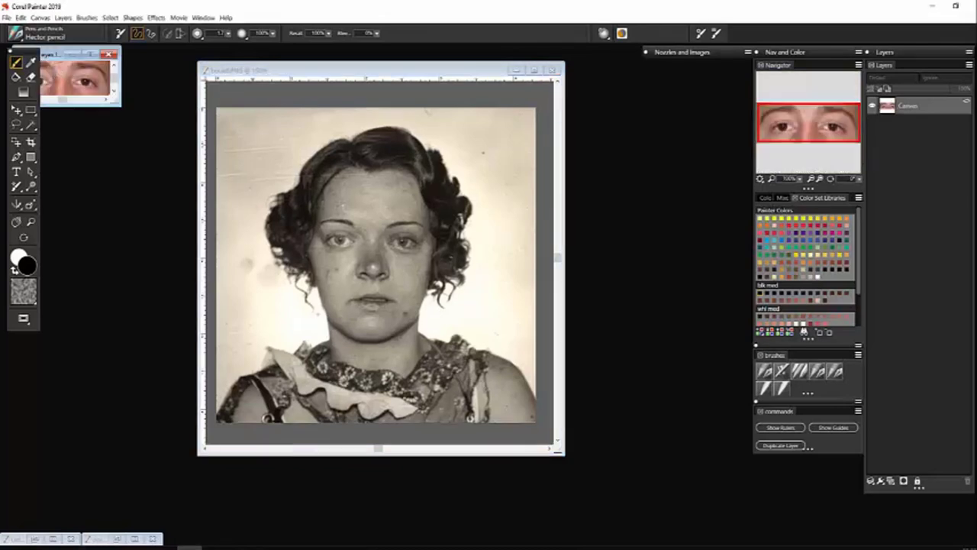
{"action": "left_click_drag", "start_coordinate": [57, 58], "coordinate": [116, 89]}
{"action": "left_click_drag", "start_coordinate": [200, 138], "coordinate": [397, 265]}
{"action": "left_click", "coordinate": [818, 178]}
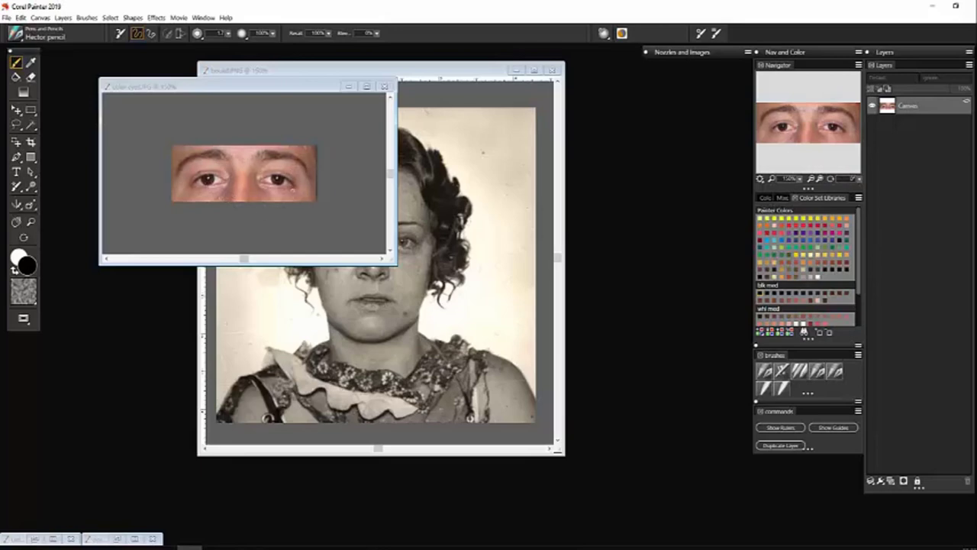
- Desaturate the color eyes image with Adjust Color, setting saturation to -139% and slightly lowering the value
{"action": "left_click", "coordinate": [155, 18]}
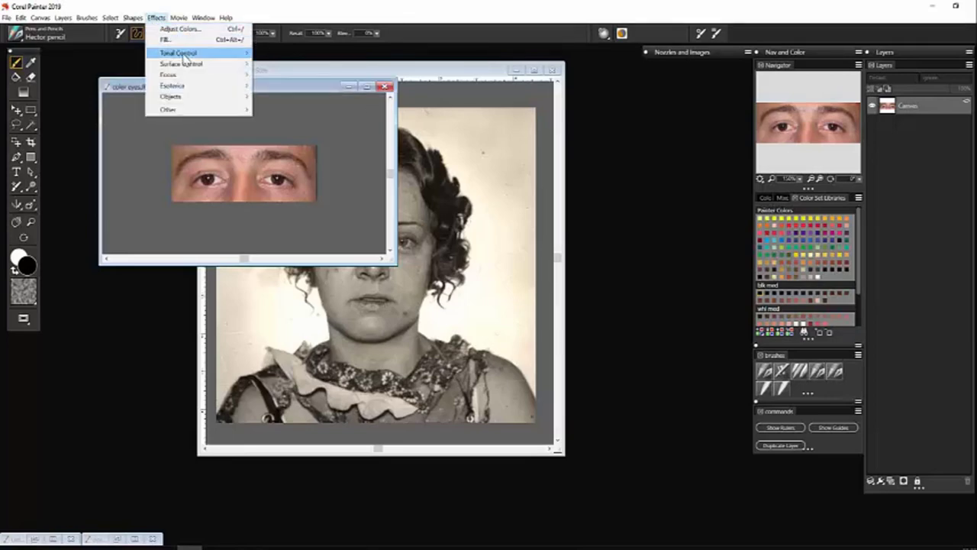
{"action": "mouse_move", "coordinate": [205, 55]}
{"action": "left_click", "coordinate": [291, 64]}
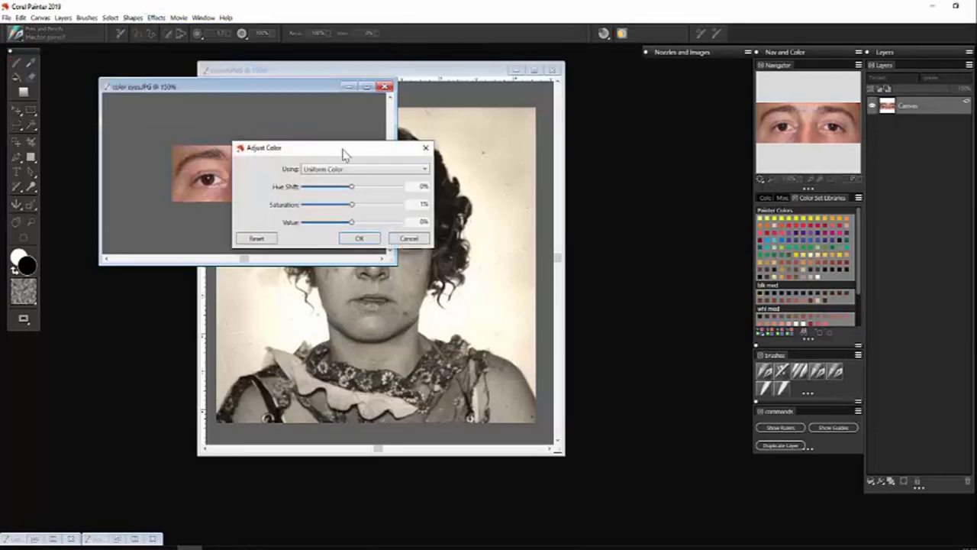
{"action": "left_click_drag", "start_coordinate": [321, 153], "coordinate": [523, 154]}
{"action": "left_click_drag", "start_coordinate": [541, 201], "coordinate": [493, 201]}
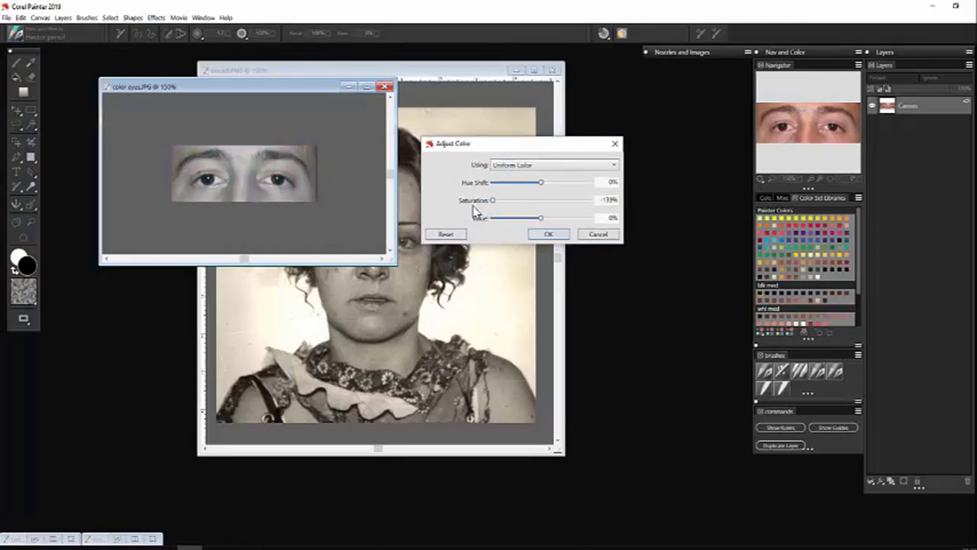
{"action": "left_click_drag", "start_coordinate": [541, 219], "coordinate": [532, 221]}
{"action": "left_click", "coordinate": [548, 236]}
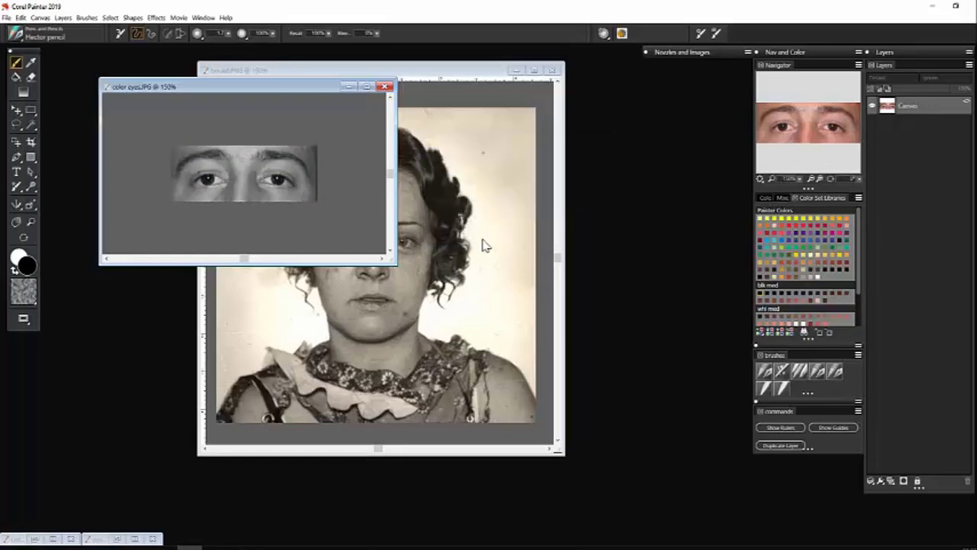
- Close color eyes.JPG without saving its changes and reposition the portrait window
{"action": "left_click", "coordinate": [385, 86]}
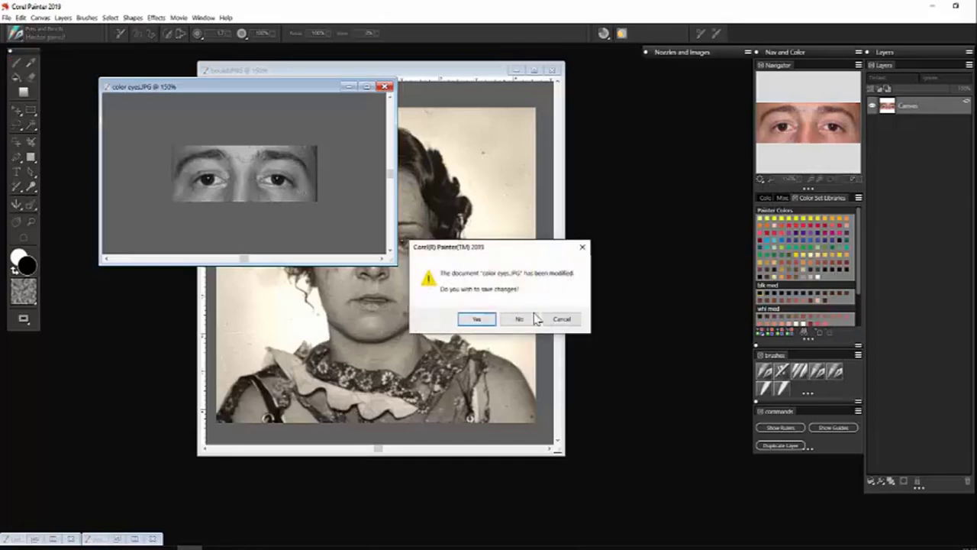
{"action": "left_click", "coordinate": [525, 320]}
{"action": "left_click_drag", "start_coordinate": [421, 74], "coordinate": [438, 69]}
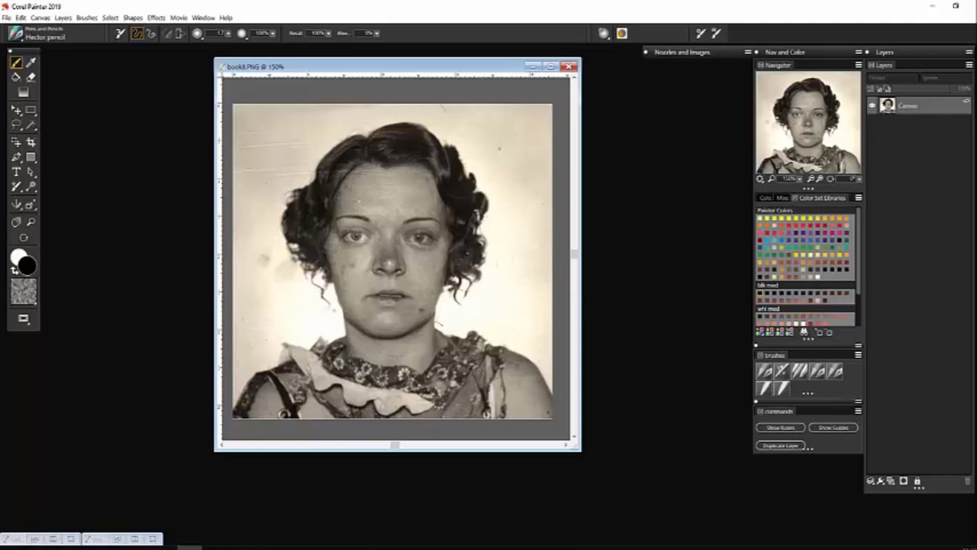
- Check the portrait's size and resolution, and view the 300 versus 144 comparison drawing in ppi.jpg
{"action": "left_click", "coordinate": [42, 18]}
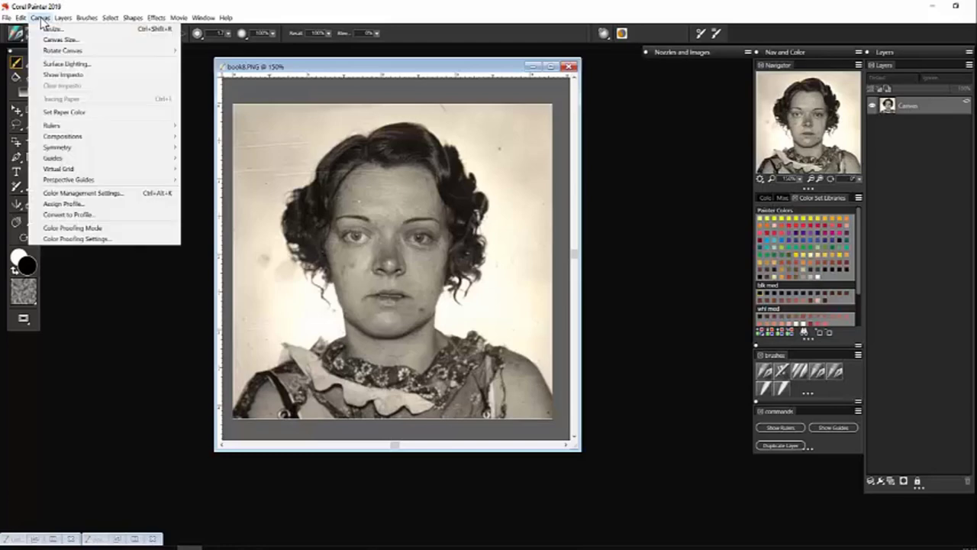
{"action": "left_click", "coordinate": [47, 30]}
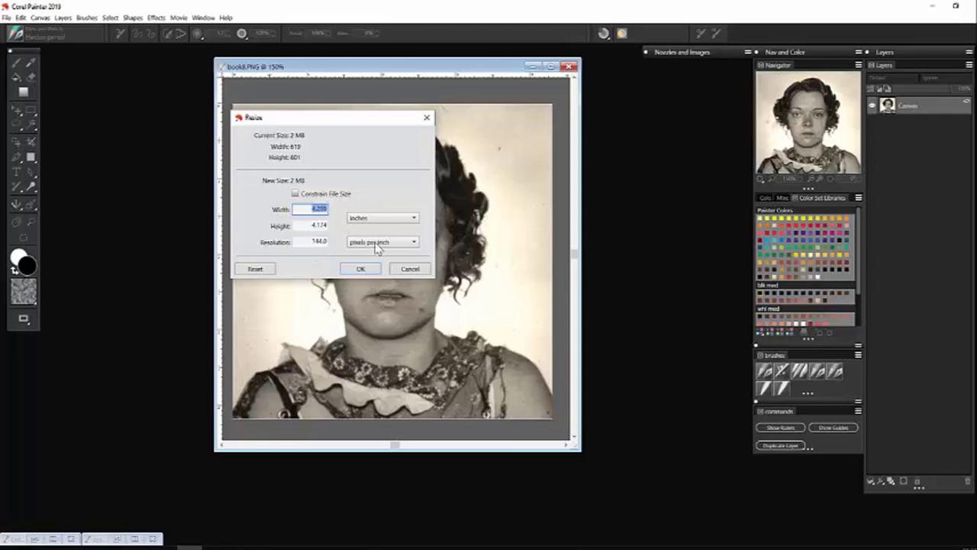
{"action": "left_click", "coordinate": [410, 271]}
{"action": "left_click", "coordinate": [118, 539]}
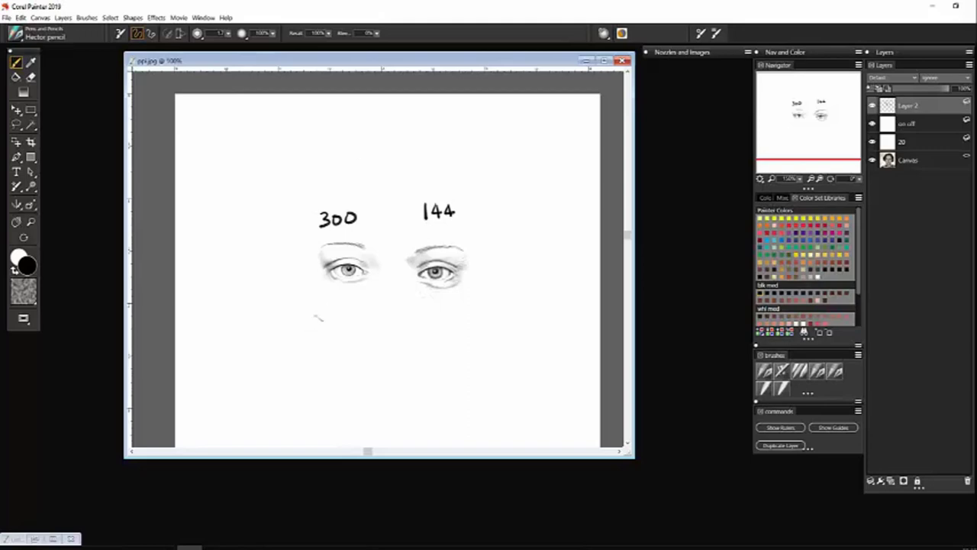
{"action": "left_click", "coordinate": [623, 61]}
- Resize the portrait to a resolution of 300 pixels per inch and fit it in view at 75%
{"action": "left_click", "coordinate": [40, 17]}
{"action": "left_click", "coordinate": [46, 29]}
{"action": "double_click", "coordinate": [313, 241]}
{"action": "double_click", "coordinate": [311, 243]}
{"action": "type", "text": "300.0"}
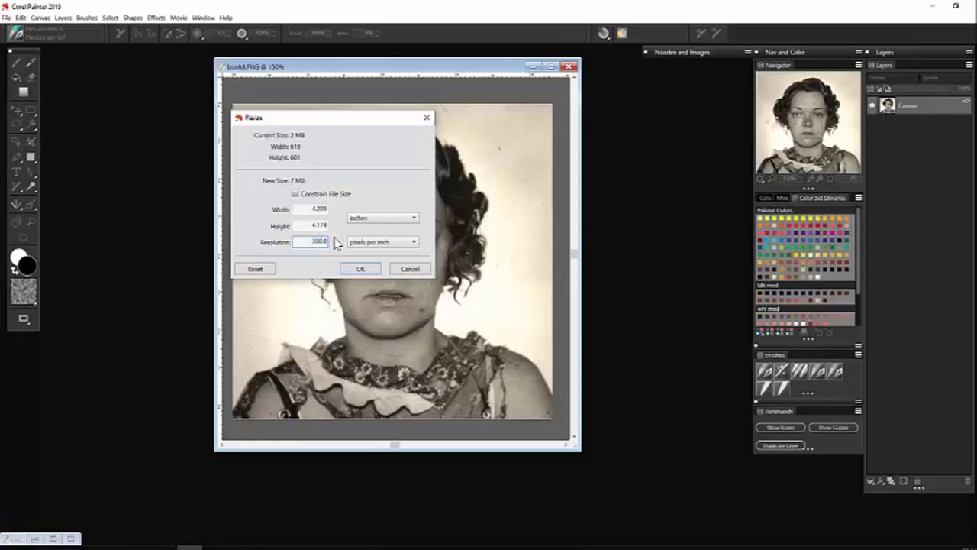
{"action": "key", "text": "Return"}
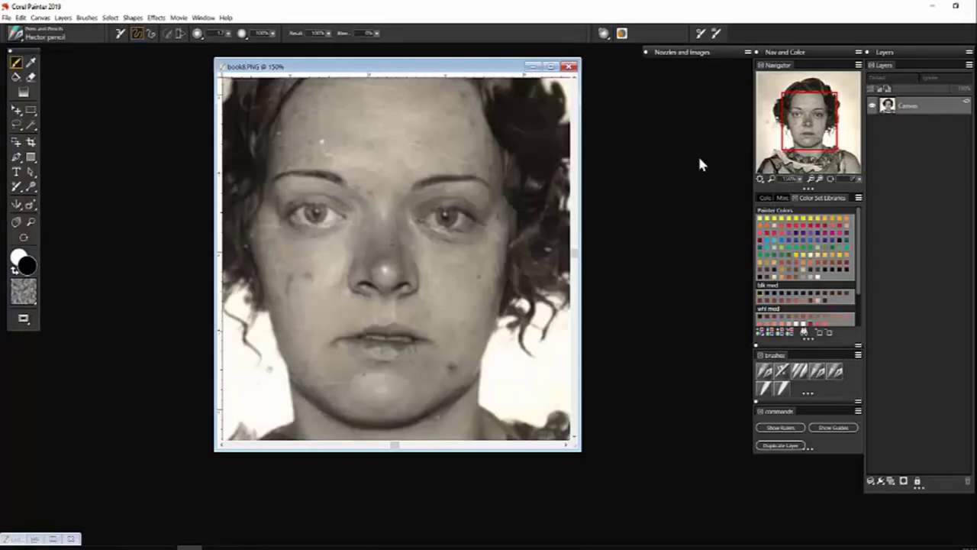
{"action": "left_click", "coordinate": [831, 179]}
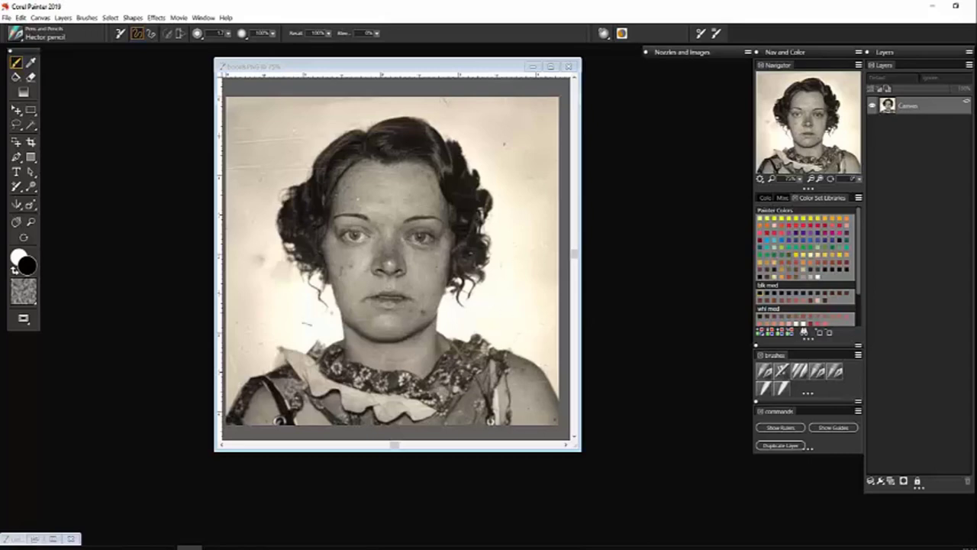
- Try sketching on a new transparent layer with the canvas hidden, deleting the layer and showing the canvas again
{"action": "left_click", "coordinate": [62, 18]}
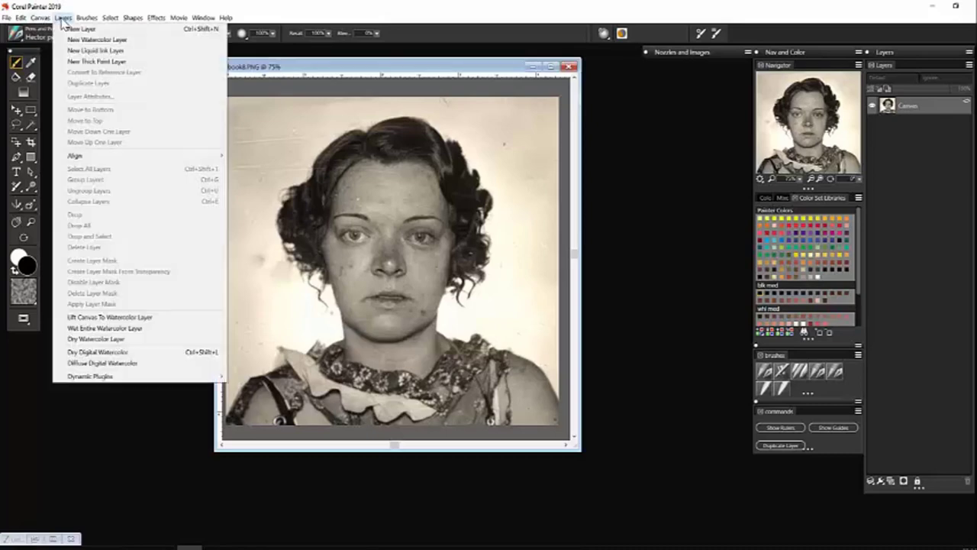
{"action": "left_click", "coordinate": [73, 28]}
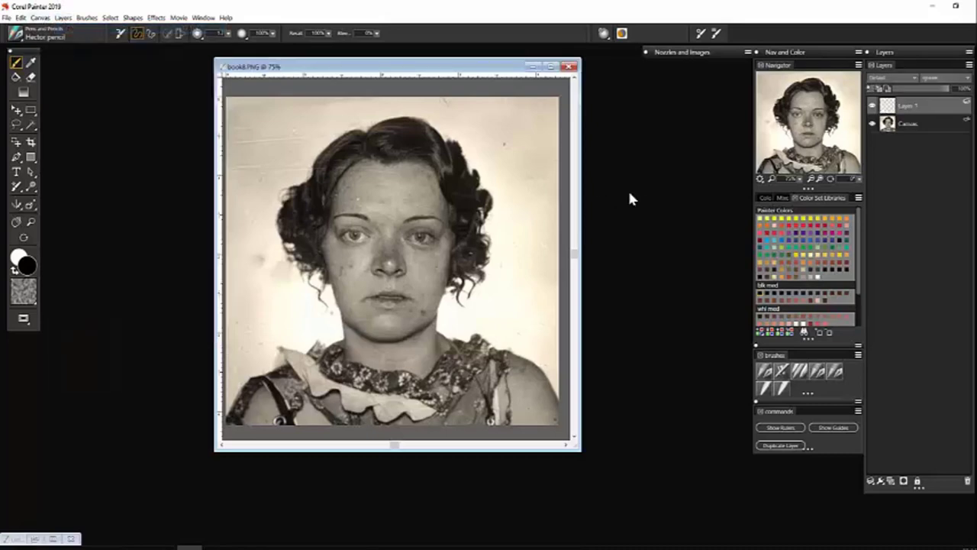
{"action": "left_click", "coordinate": [872, 123]}
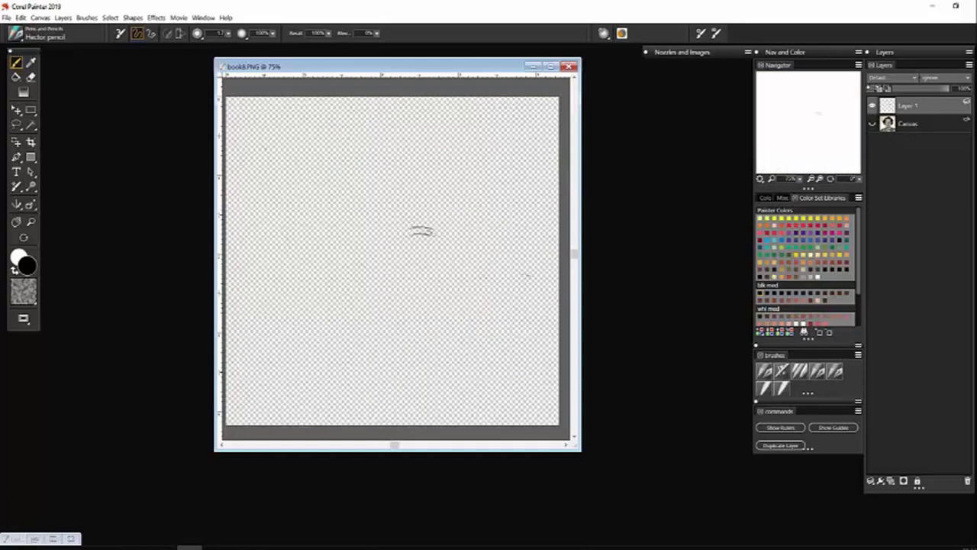
{"action": "left_click", "coordinate": [967, 481]}
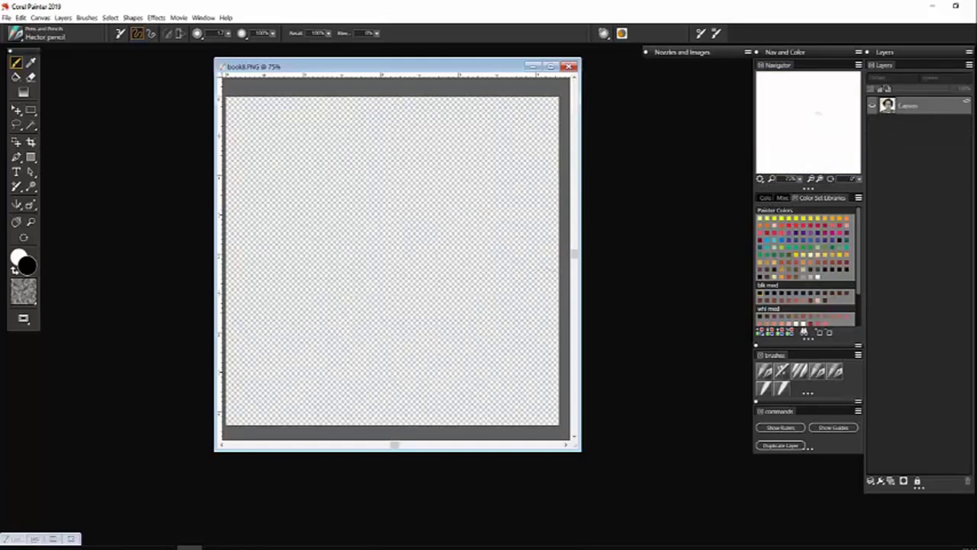
{"action": "left_click", "coordinate": [872, 107]}
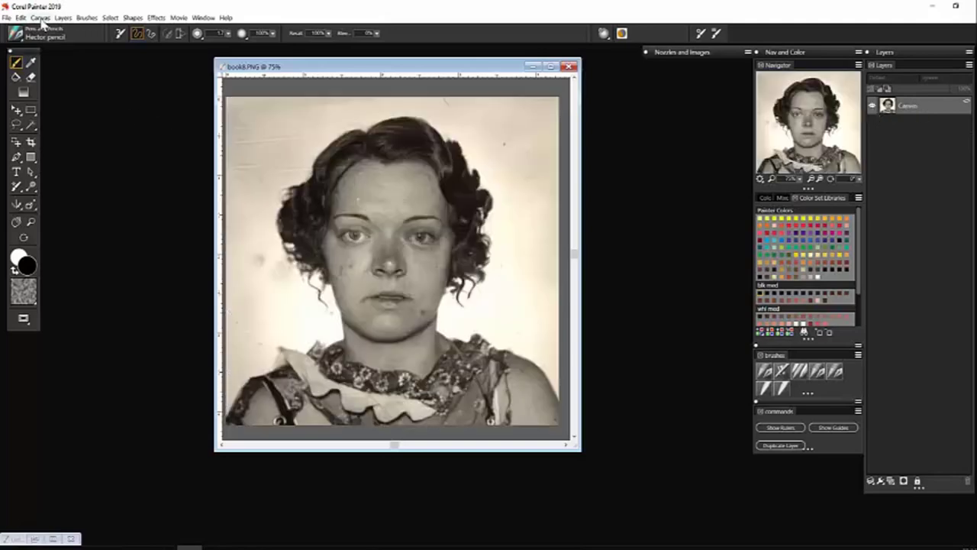
- Add a new layer above the canvas and fill it with white at 100% opacity
{"action": "left_click", "coordinate": [64, 17]}
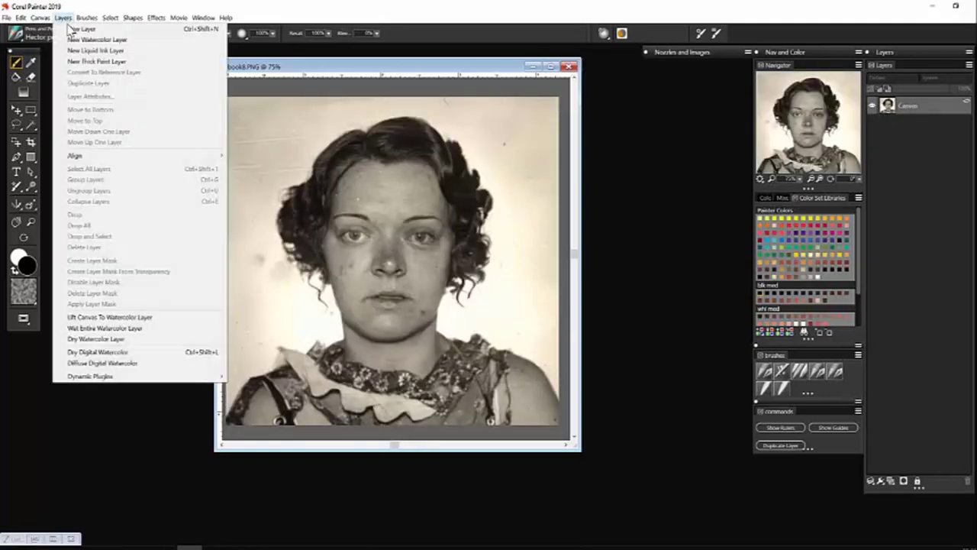
{"action": "left_click", "coordinate": [73, 29]}
{"action": "left_click", "coordinate": [20, 17]}
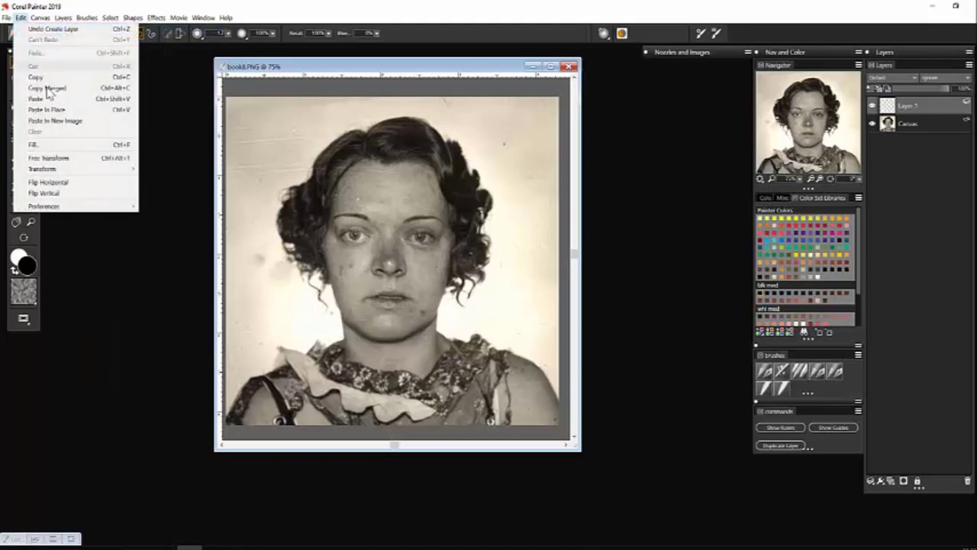
{"action": "left_click", "coordinate": [47, 145]}
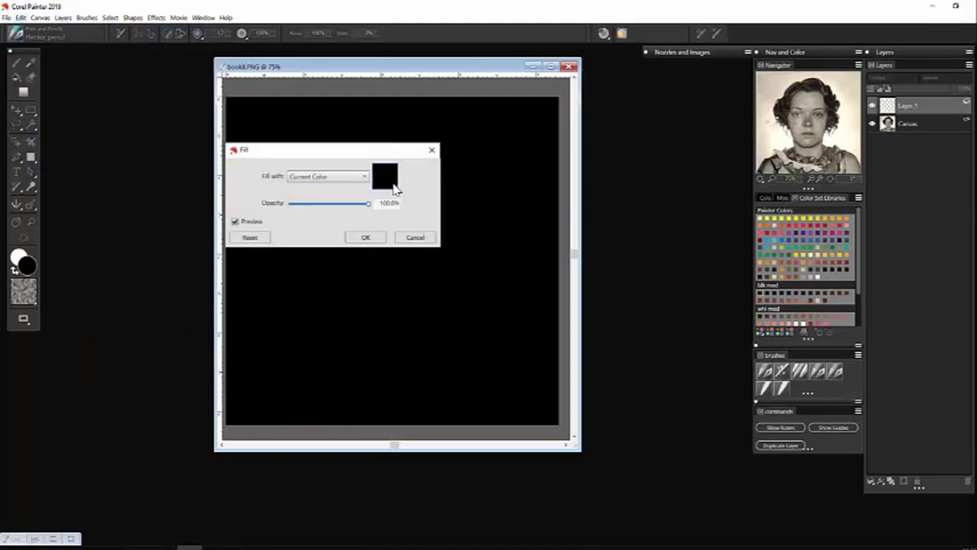
{"action": "left_click", "coordinate": [395, 190]}
{"action": "left_click", "coordinate": [375, 262]}
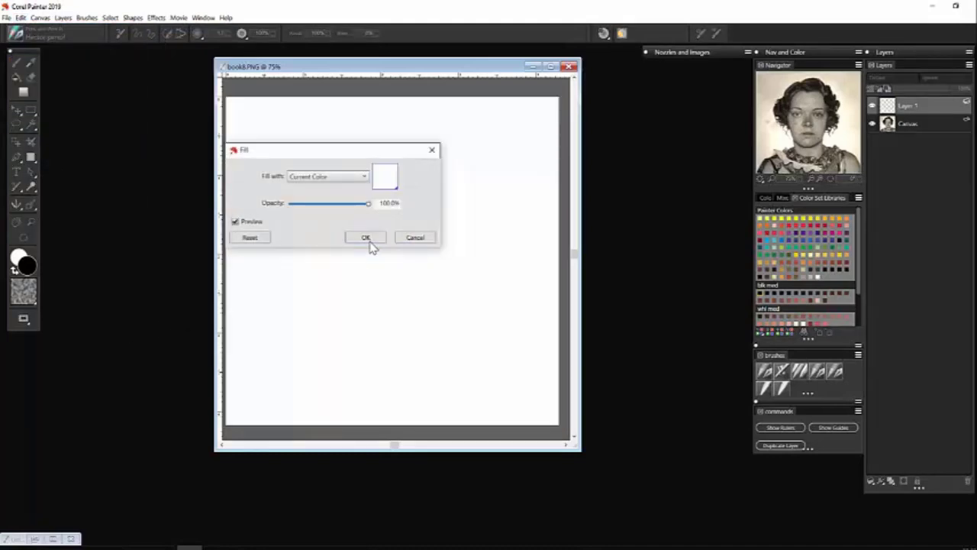
{"action": "left_click", "coordinate": [366, 237]}
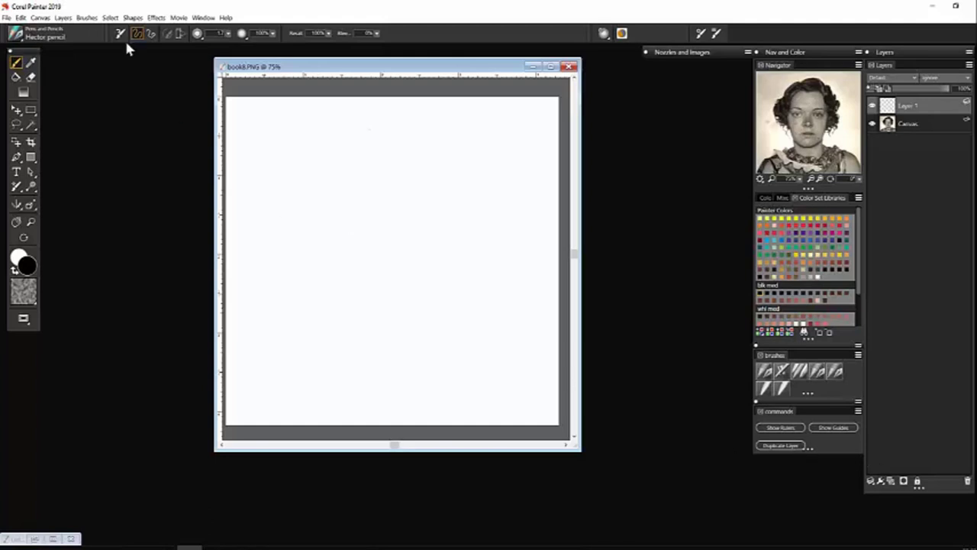
- Add an empty drawing layer above the white layer and hide the white layer to reveal the photo
{"action": "left_click", "coordinate": [63, 17]}
{"action": "left_click", "coordinate": [76, 29]}
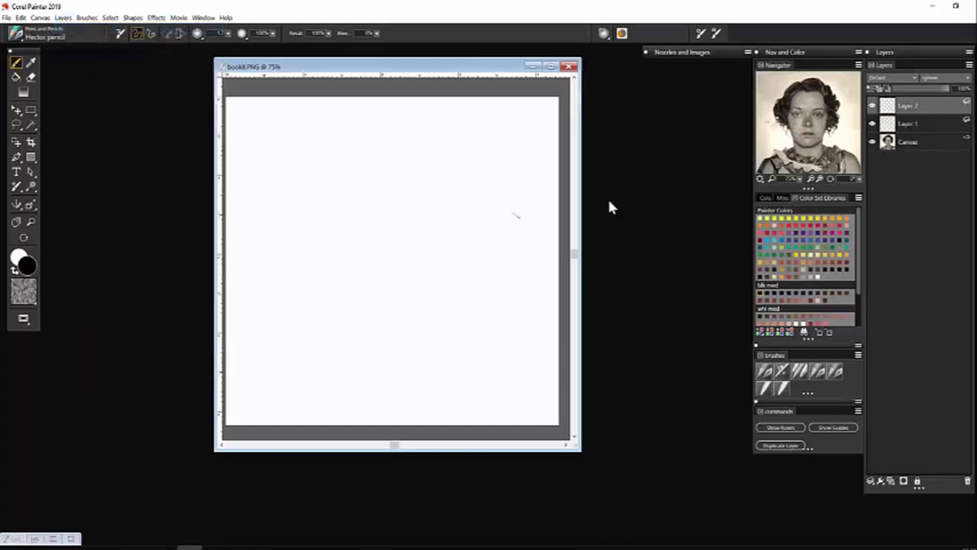
{"action": "left_click", "coordinate": [873, 125]}
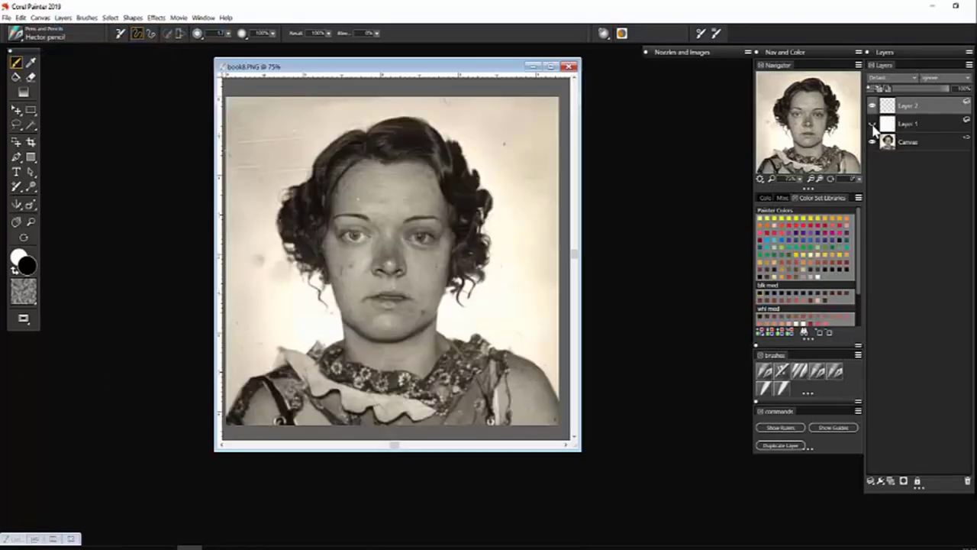
{"action": "left_click", "coordinate": [873, 124]}
{"action": "left_click", "coordinate": [874, 124]}
- Enlarge the portrait view to 100% and toggle the white layer to compare the pencil strokes with the photo
{"action": "left_click", "coordinate": [820, 178]}
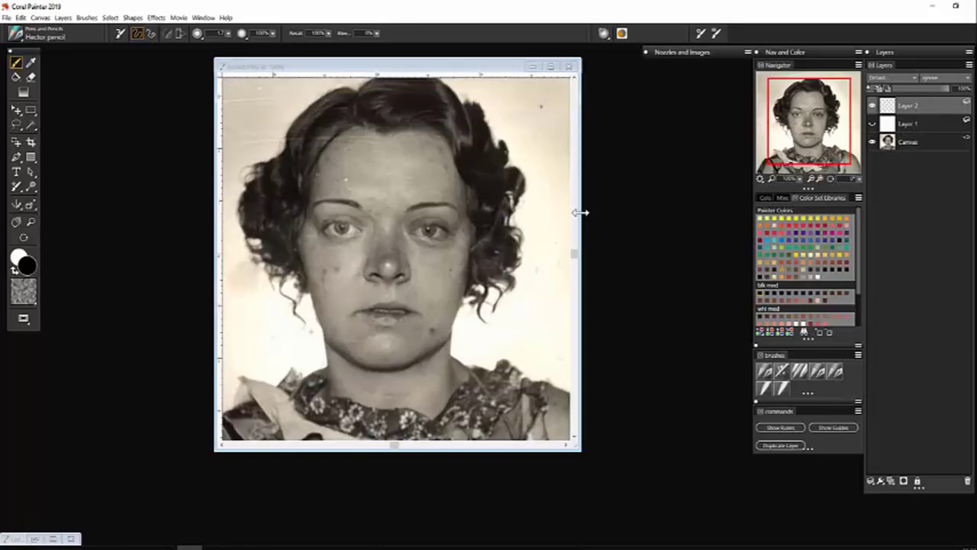
{"action": "left_click_drag", "start_coordinate": [581, 214], "coordinate": [622, 214]}
{"action": "left_click_drag", "start_coordinate": [618, 258], "coordinate": [618, 228]}
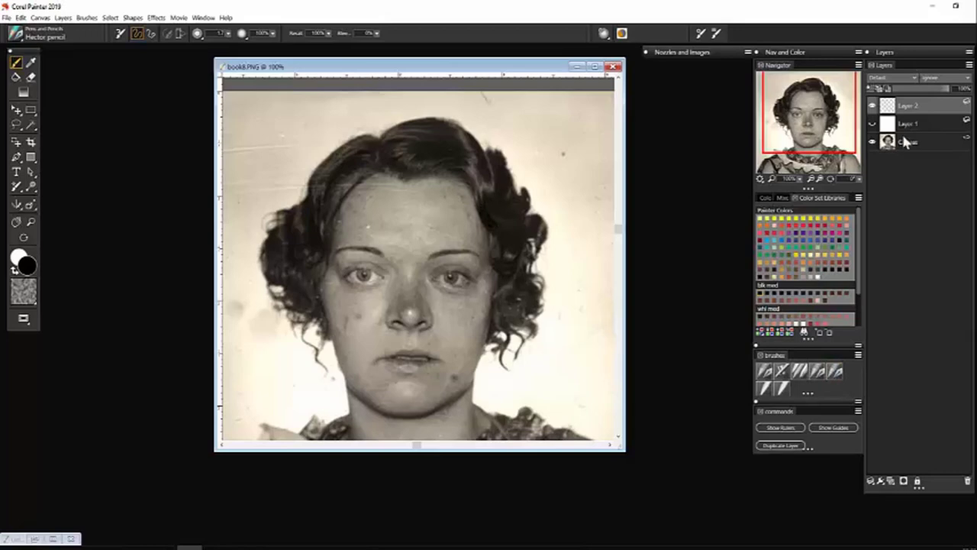
{"action": "left_click", "coordinate": [873, 124]}
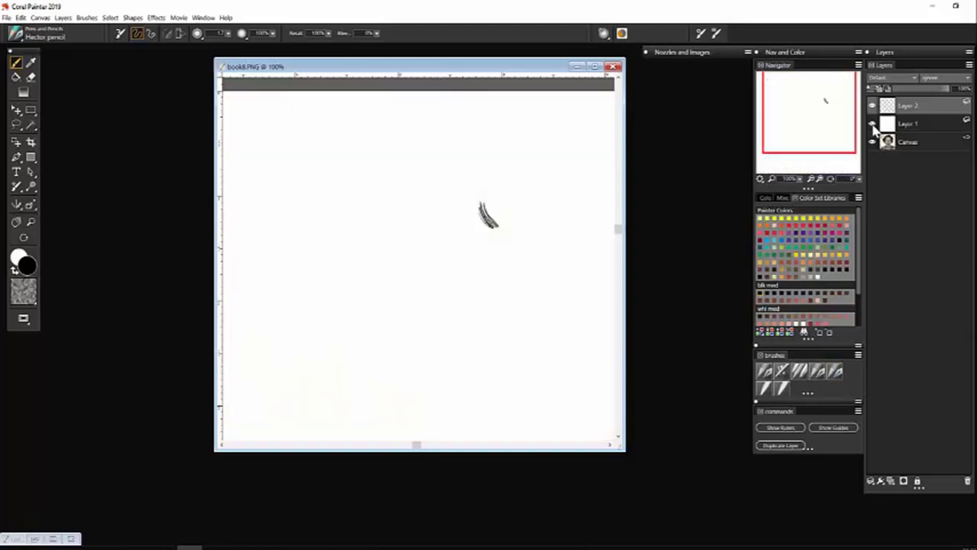
{"action": "left_click", "coordinate": [872, 123]}
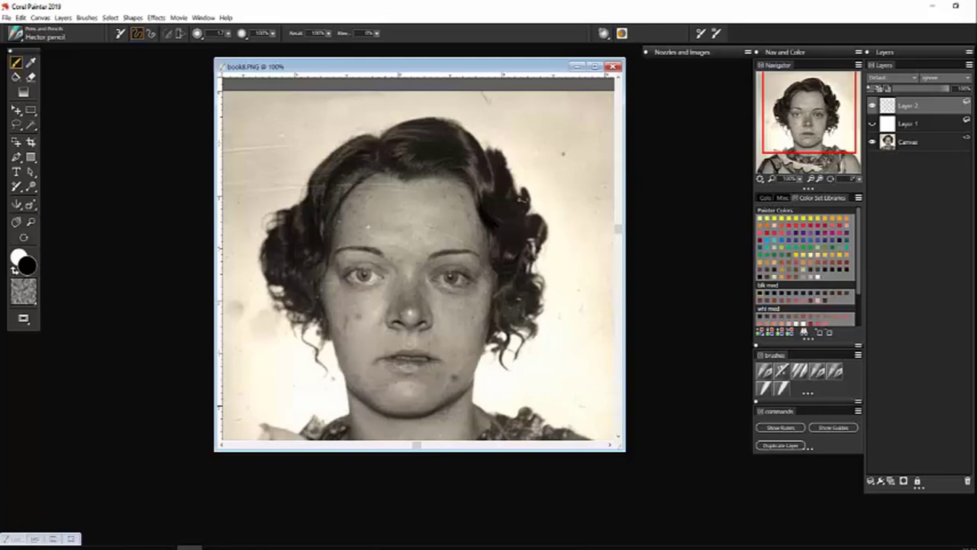
- Duplicate the white layer, lower the bottom copy's opacity to about 16%, and hide the opaque copy above it
{"action": "left_click", "coordinate": [925, 128]}
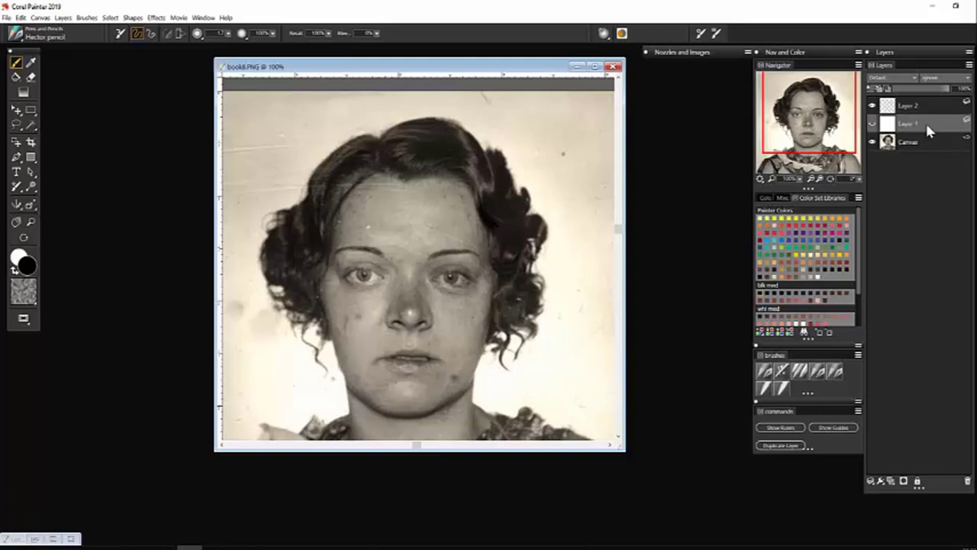
{"action": "left_click", "coordinate": [63, 18]}
{"action": "left_click", "coordinate": [107, 82]}
{"action": "left_click_drag", "start_coordinate": [910, 89], "coordinate": [902, 88]}
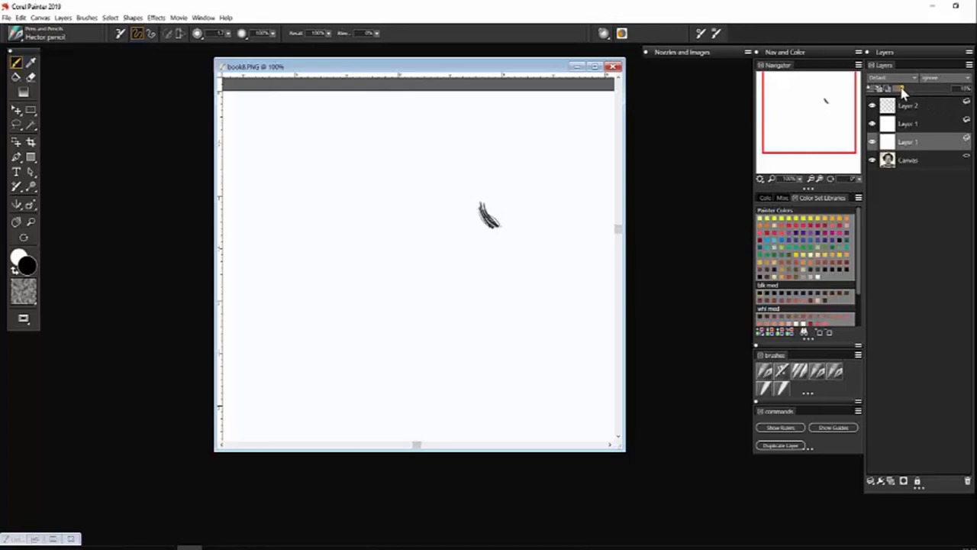
{"action": "left_click", "coordinate": [918, 126]}
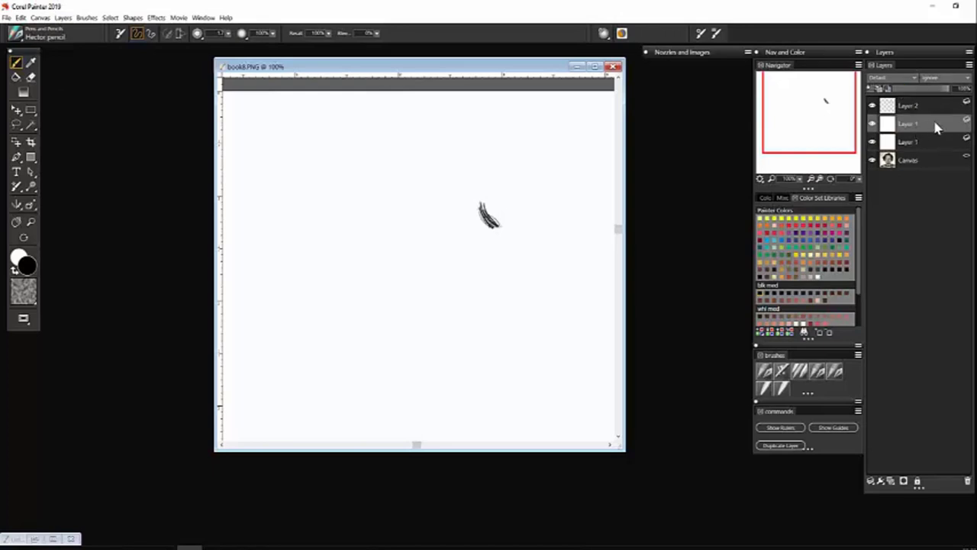
{"action": "left_click", "coordinate": [873, 124]}
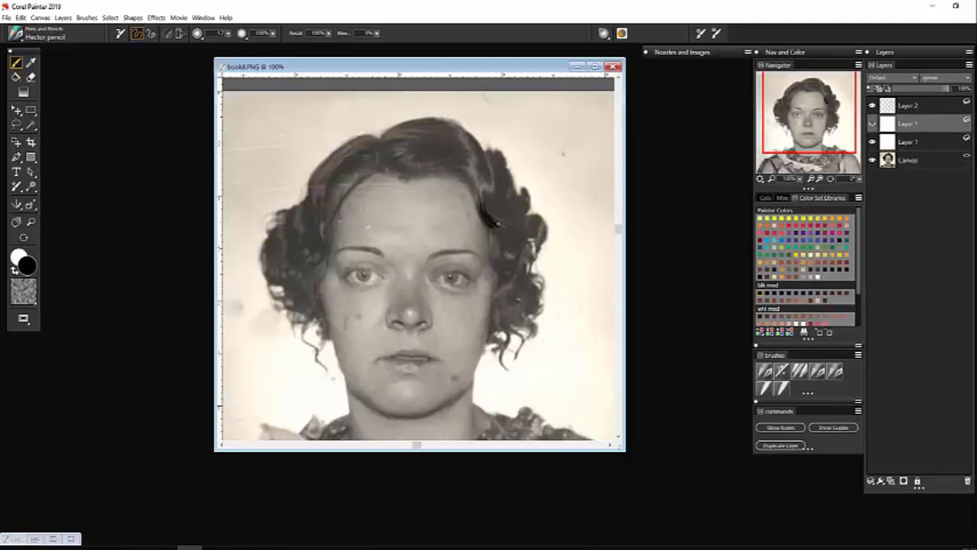
- Add test pencil strokes beside the hair and toggle the opaque white layer to compare them with the faded photo
{"action": "left_click", "coordinate": [928, 107]}
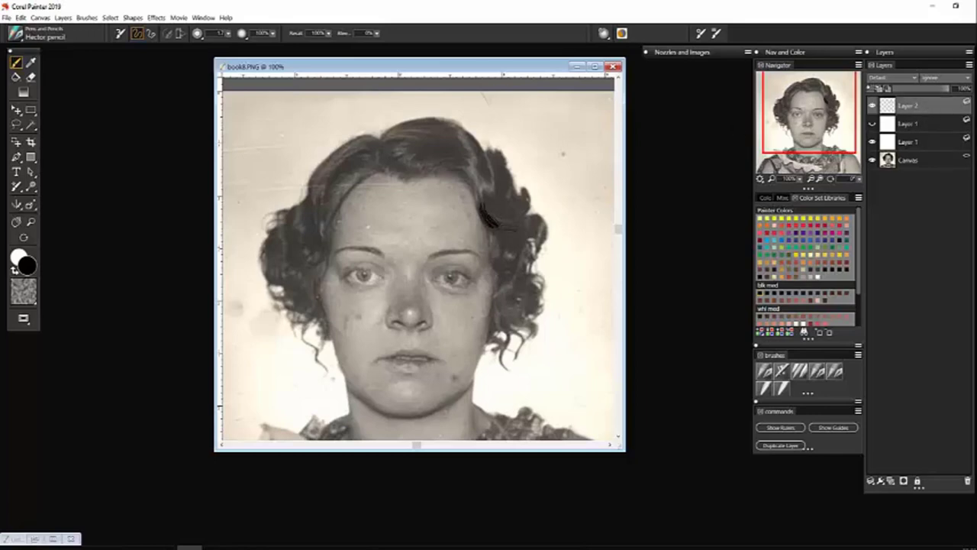
{"action": "left_click", "coordinate": [917, 145]}
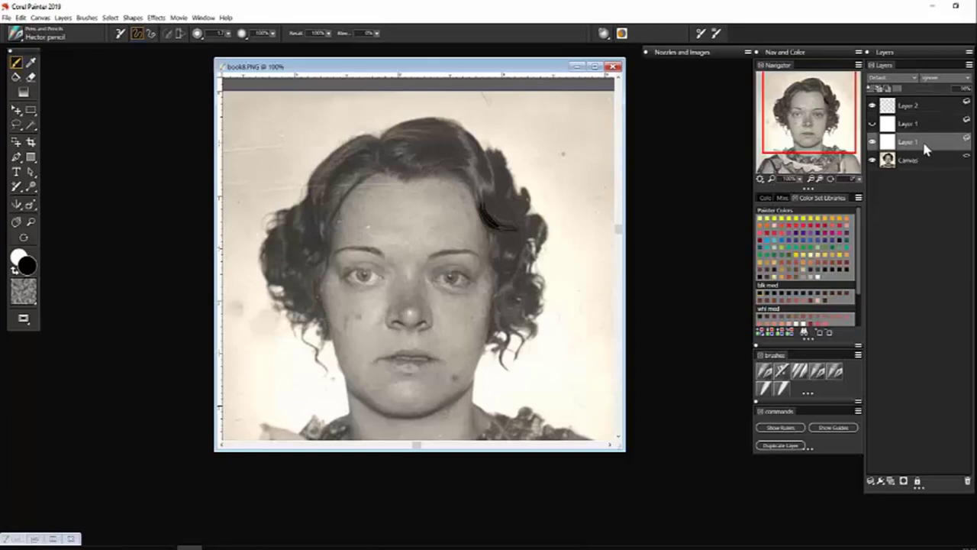
{"action": "left_click", "coordinate": [920, 123]}
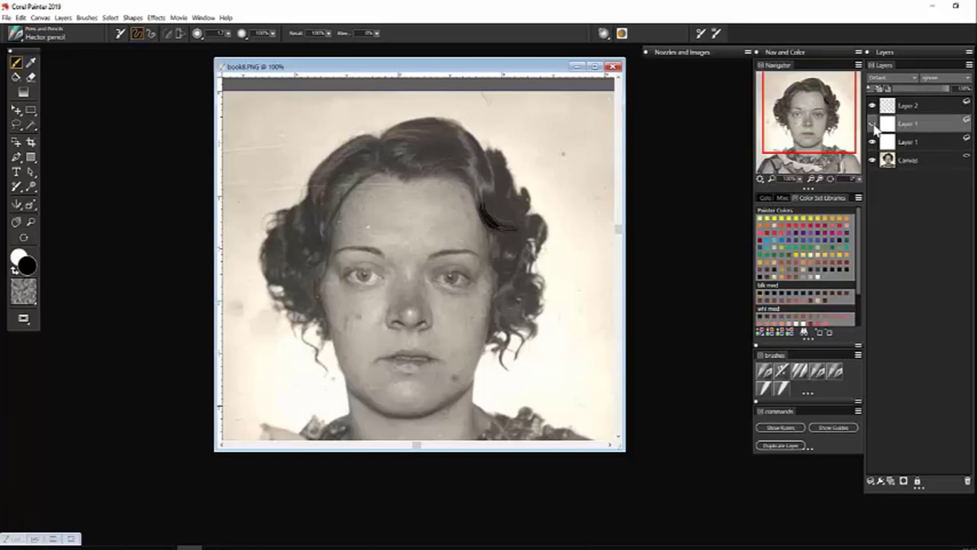
{"action": "left_click", "coordinate": [872, 123]}
{"action": "left_click", "coordinate": [873, 123]}
{"action": "left_click", "coordinate": [874, 125]}
{"action": "left_click", "coordinate": [874, 124]}
- Erase the test pencil strokes beside the hair from the drawing layer
{"action": "left_click", "coordinate": [926, 111]}
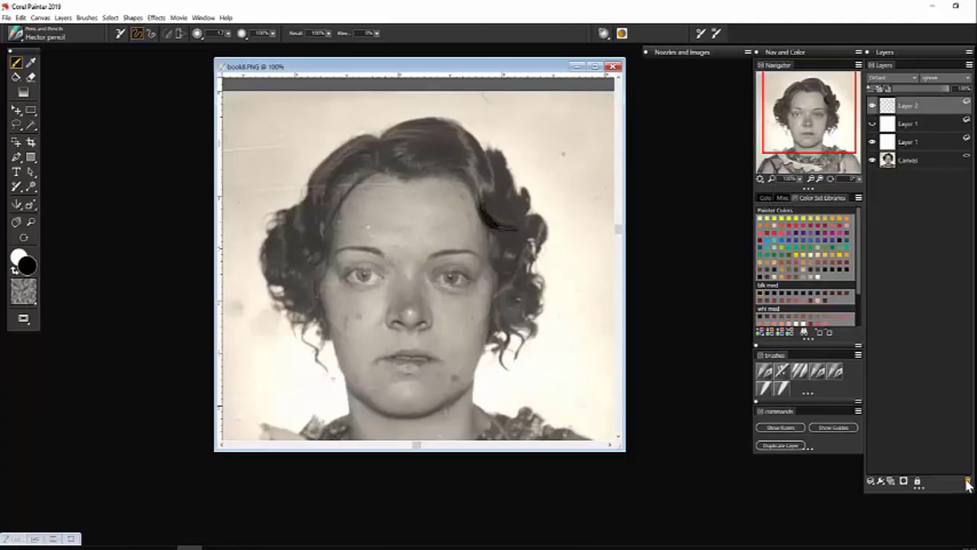
{"action": "left_click", "coordinate": [30, 77]}
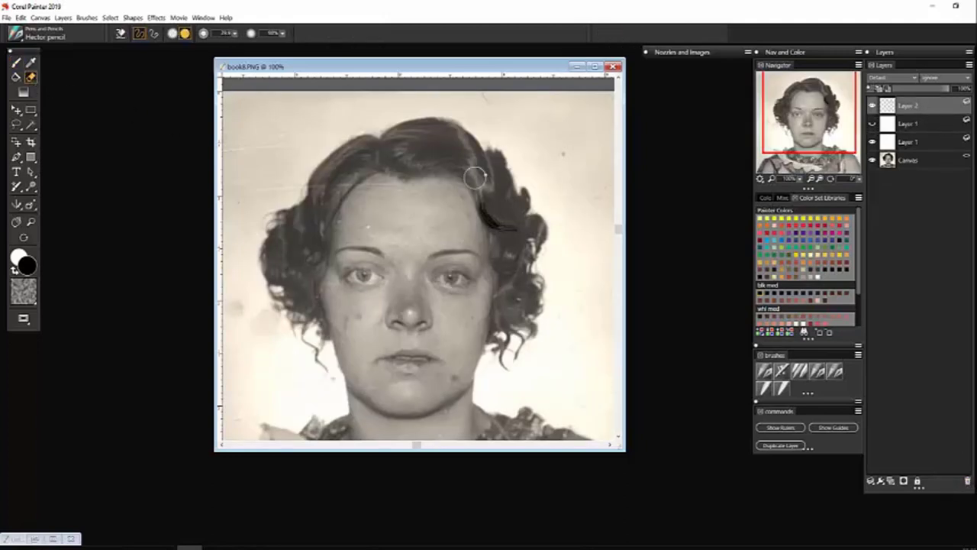
{"action": "mouse_move", "coordinate": [485, 203]}
{"action": "left_mouse_down"}
{"action": "mouse_move", "coordinate": [499, 225]}
{"action": "mouse_move", "coordinate": [524, 229]}
{"action": "left_mouse_up"}
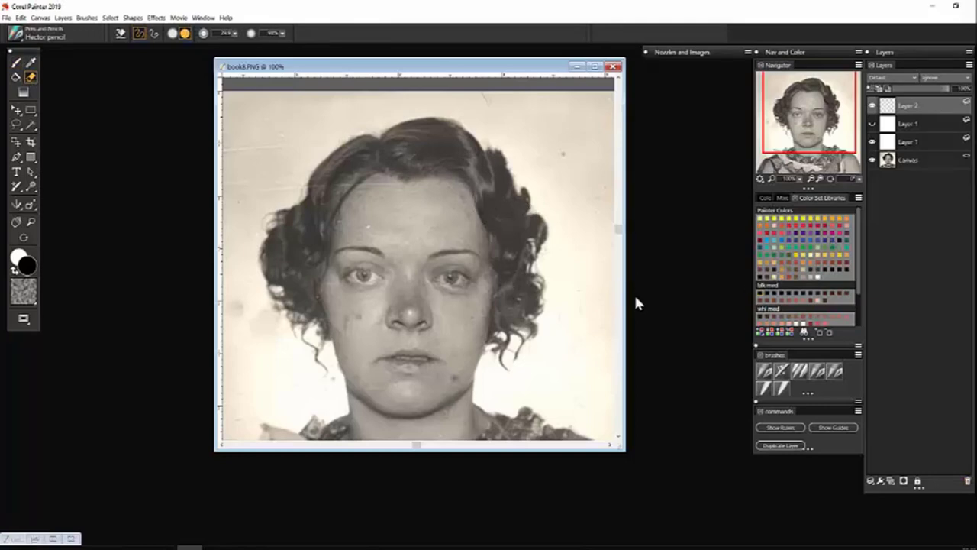
- Restore the blank Untitled-1 document, move it beside the portrait and sketch a generic eye with the Hector pencil
{"action": "left_click", "coordinate": [36, 539]}
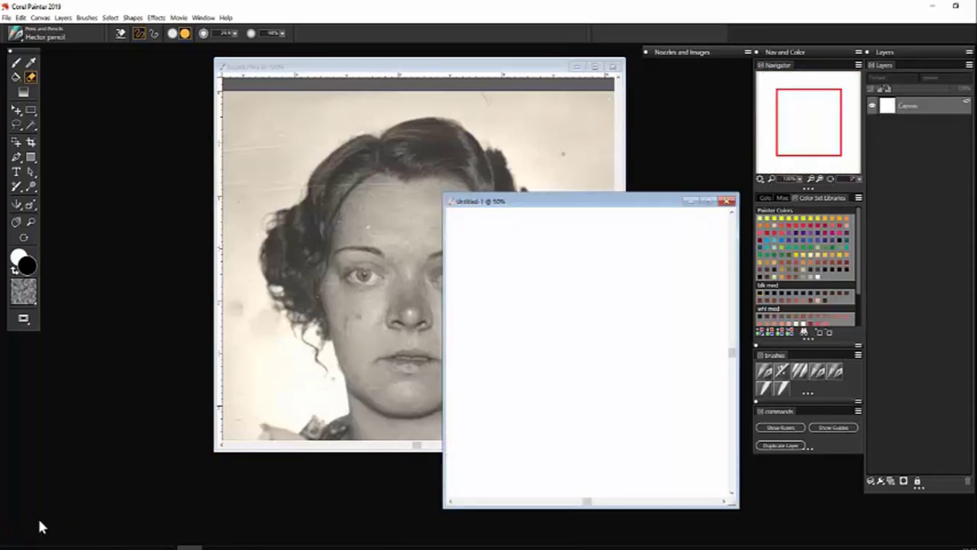
{"action": "key", "text": "b"}
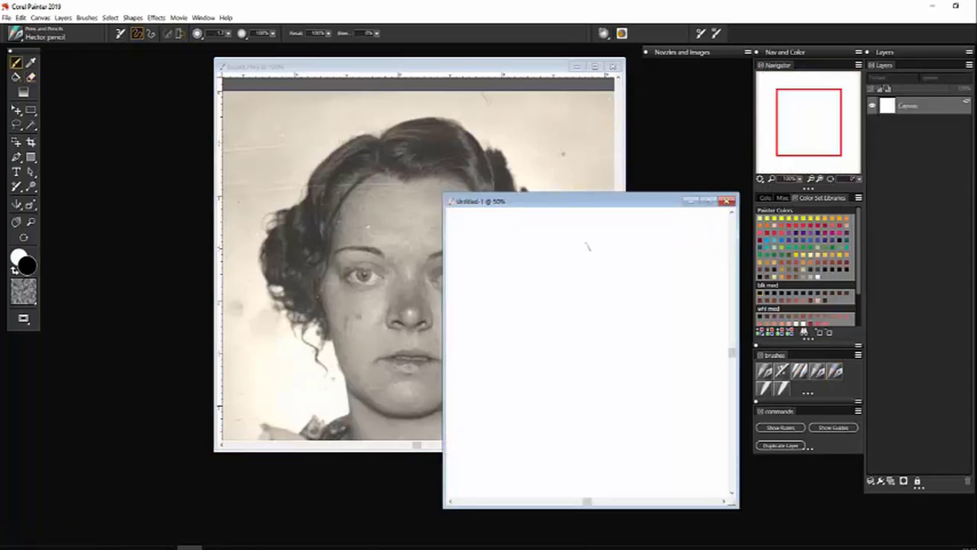
{"action": "left_click_drag", "start_coordinate": [607, 202], "coordinate": [266, 122]}
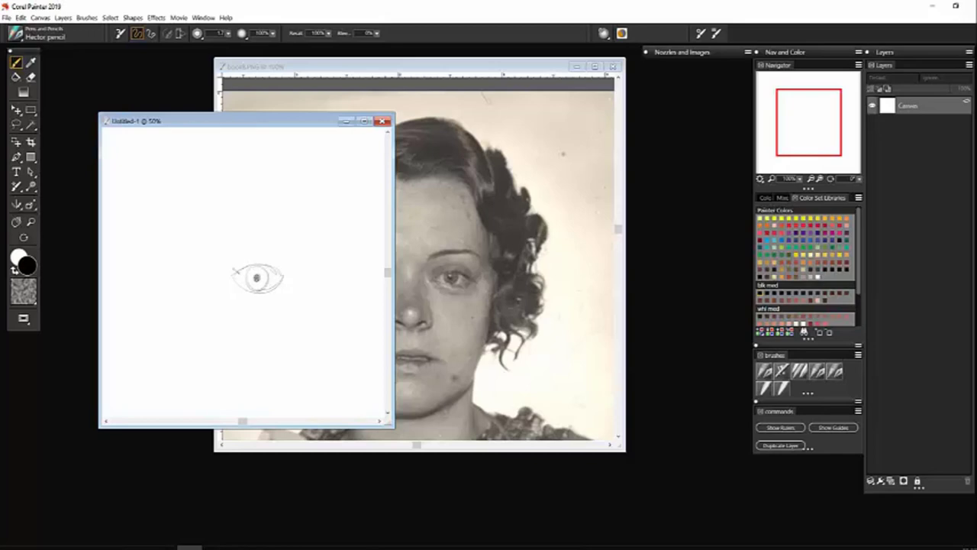
{"action": "left_click_drag", "start_coordinate": [261, 253], "coordinate": [270, 260]}
{"action": "key", "text": "n"}
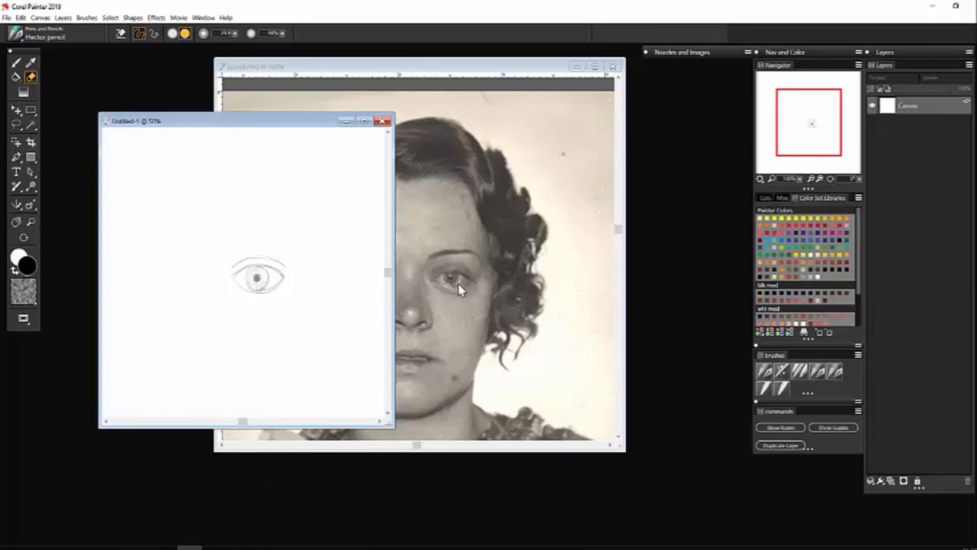
{"action": "left_click", "coordinate": [16, 63]}
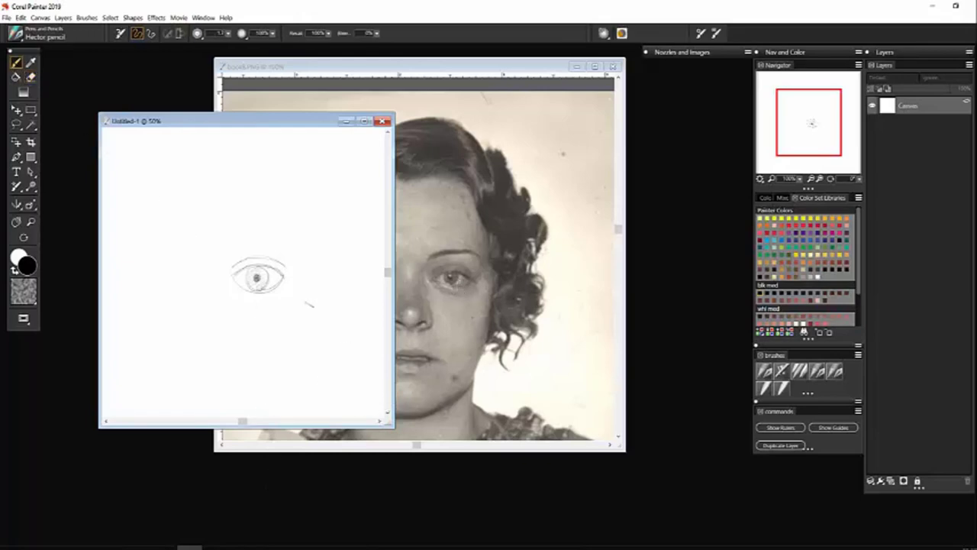
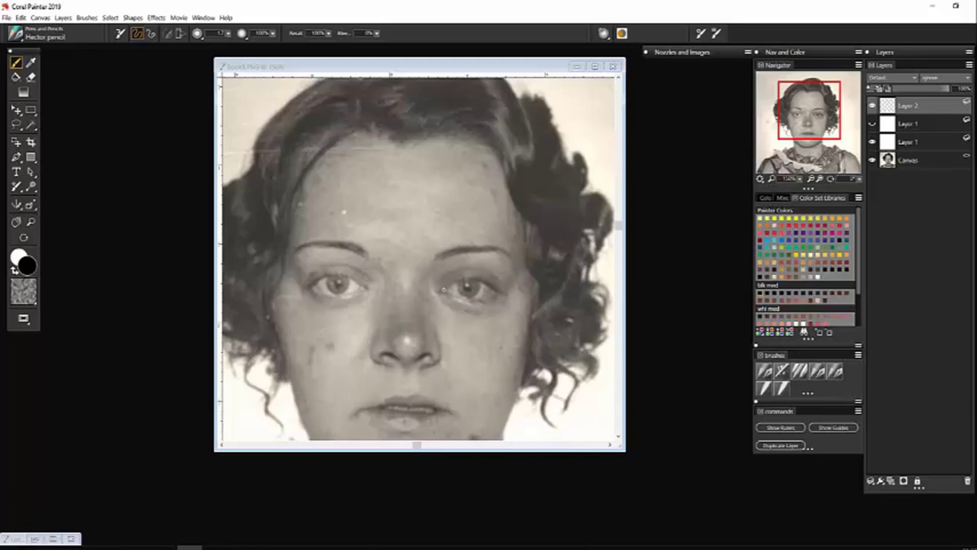
- Trace the eye on the photo's right side on the drawing layer, then show the opaque white layer and darken the iris
{"action": "left_click", "coordinate": [442, 290]}
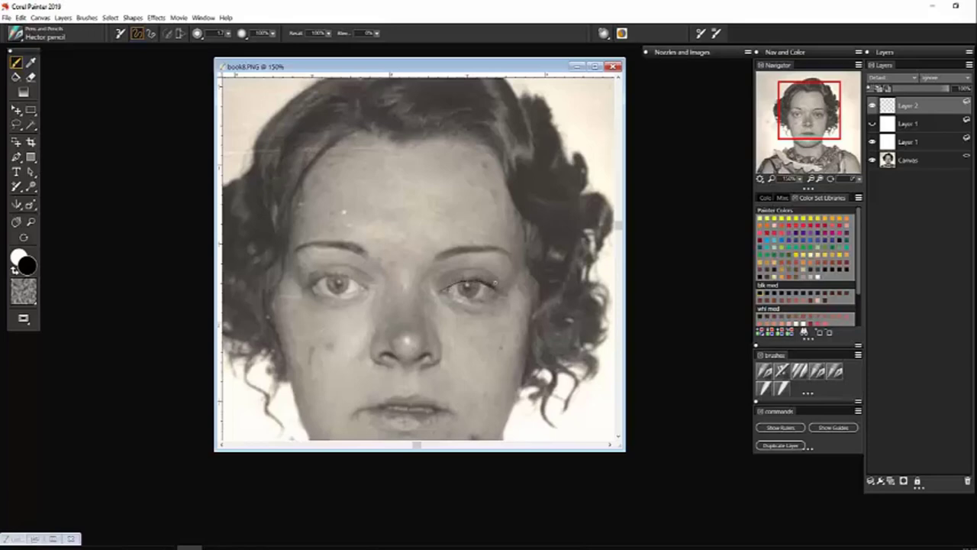
{"action": "left_click_drag", "start_coordinate": [482, 291], "coordinate": [490, 297]}
{"action": "left_click_drag", "start_coordinate": [488, 287], "coordinate": [486, 287]}
{"action": "left_click_drag", "start_coordinate": [454, 283], "coordinate": [459, 286]}
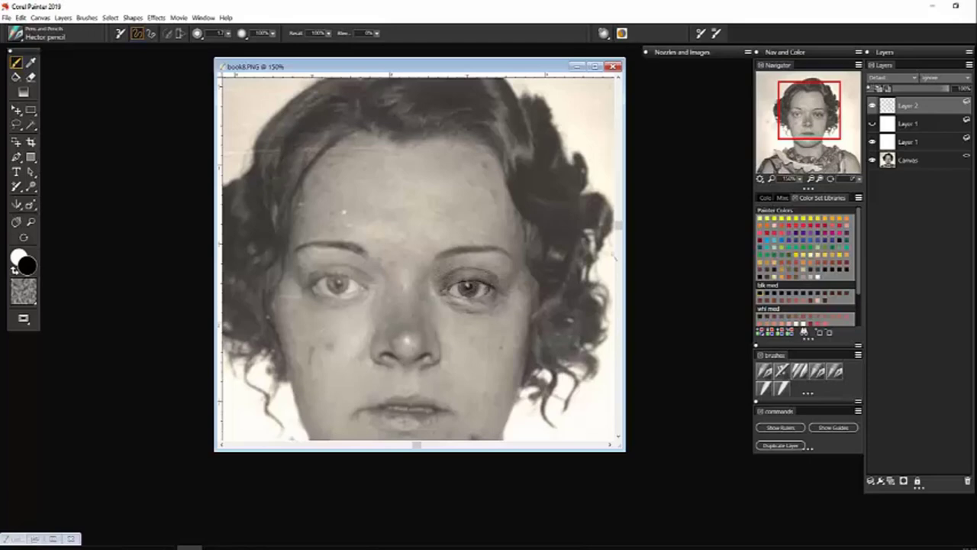
{"action": "left_click", "coordinate": [872, 123]}
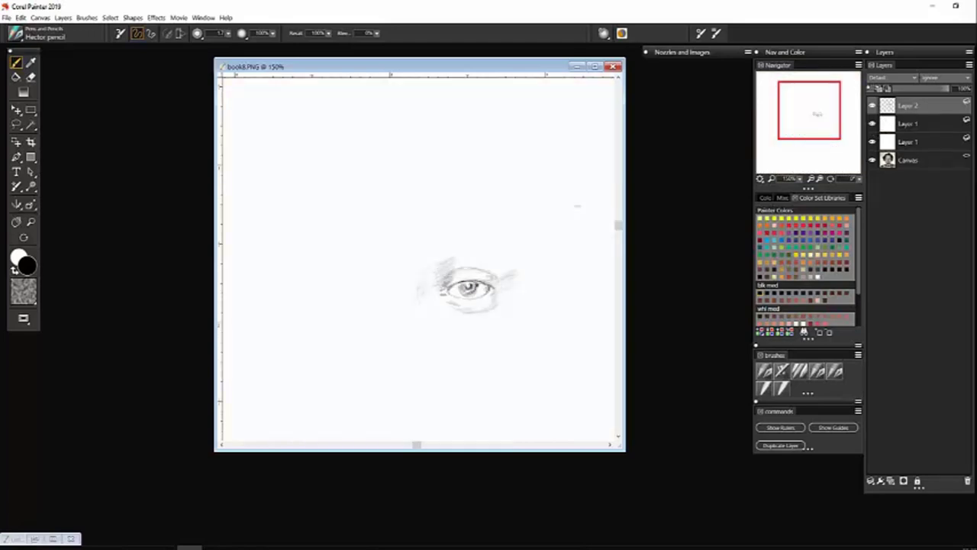
{"action": "mouse_move", "coordinate": [461, 289]}
{"action": "left_mouse_down"}
{"action": "mouse_move", "coordinate": [473, 291]}
{"action": "mouse_move", "coordinate": [469, 283]}
{"action": "left_mouse_up"}
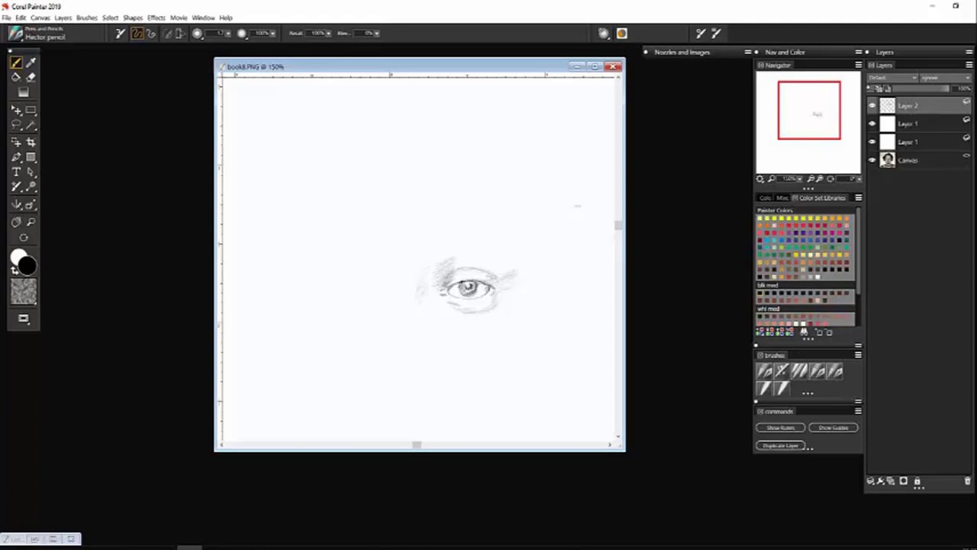
- Soften the eye's pencil shading with the Diffuse Blur blender, reducing its size to about 5.8 for small details
{"action": "left_click", "coordinate": [785, 388]}
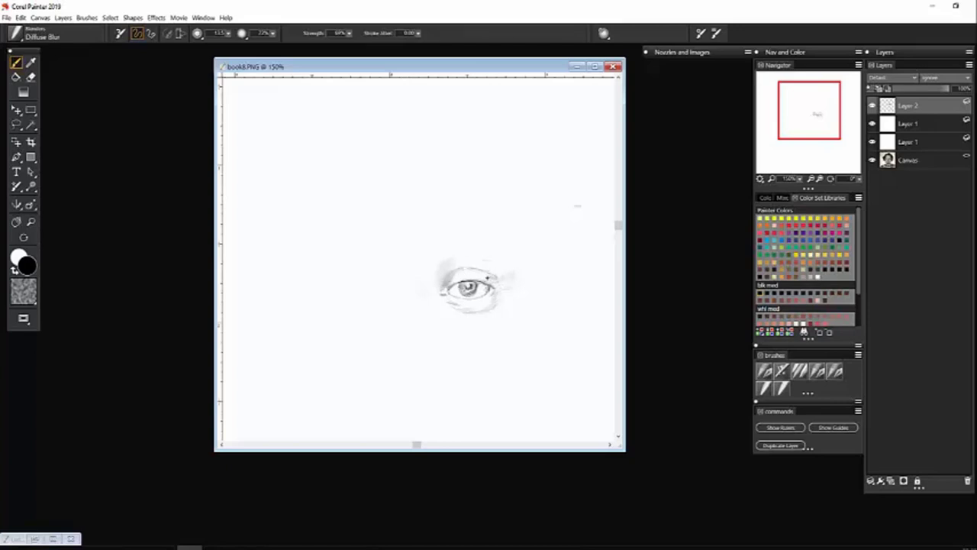
{"action": "left_click", "coordinate": [825, 181]}
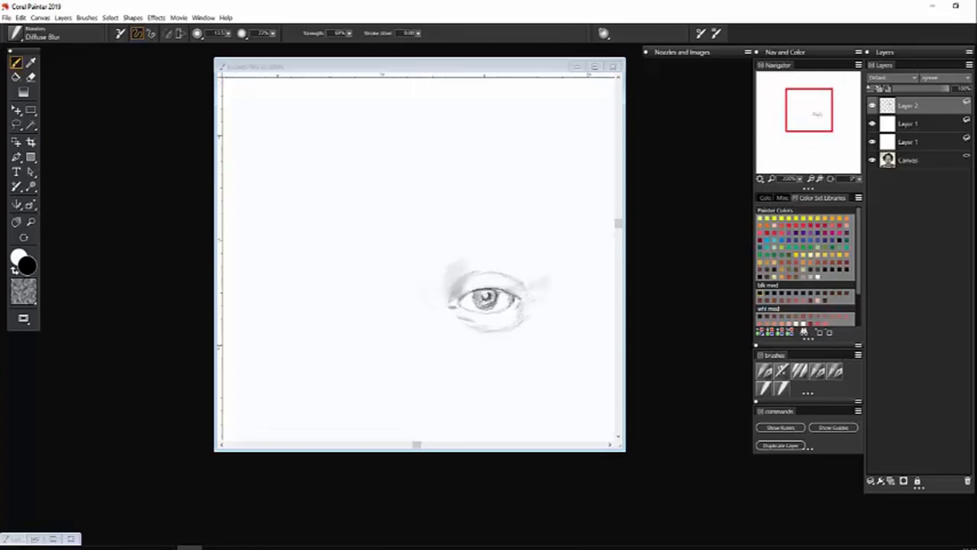
{"action": "left_click", "coordinate": [228, 33]}
{"action": "left_click_drag", "start_coordinate": [206, 45], "coordinate": [197, 44]}
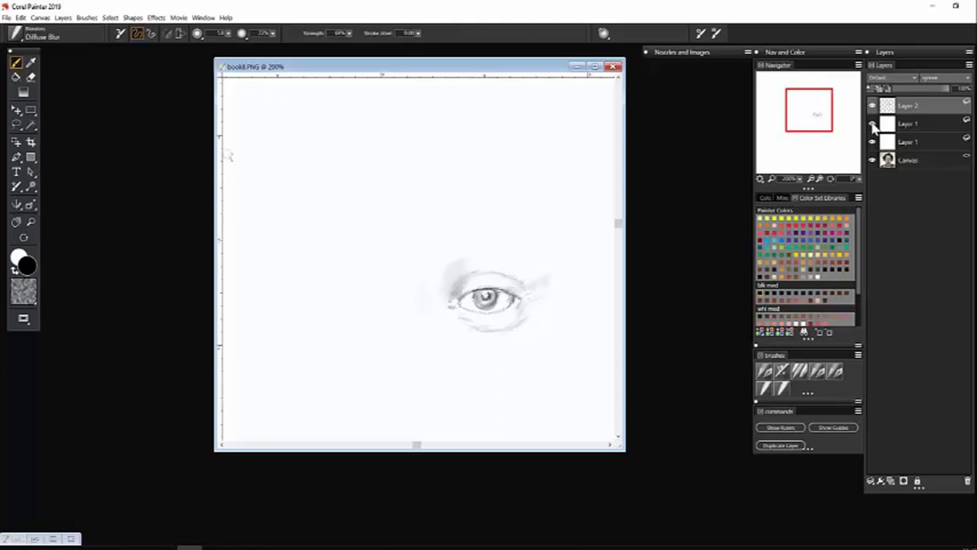
- Hide the opaque white layer, compare the drawing with the photo, and pencil in the eyebrow and darker eyelid and iris details
{"action": "left_click", "coordinate": [872, 123]}
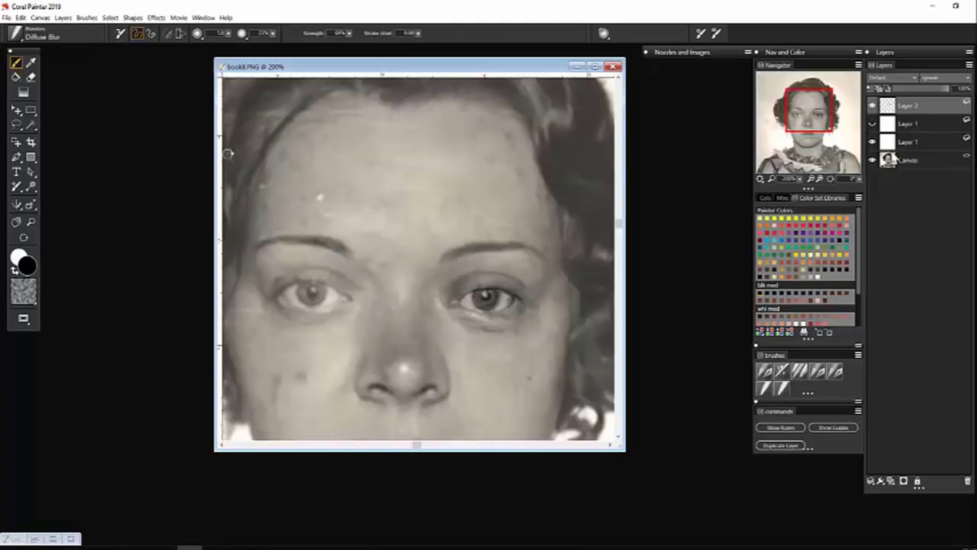
{"action": "left_click", "coordinate": [836, 372]}
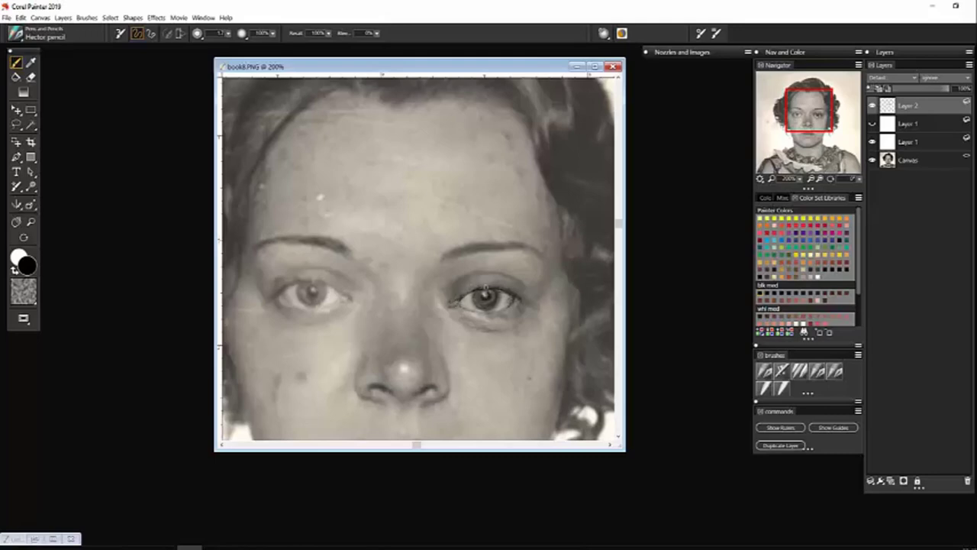
{"action": "left_click", "coordinate": [873, 105]}
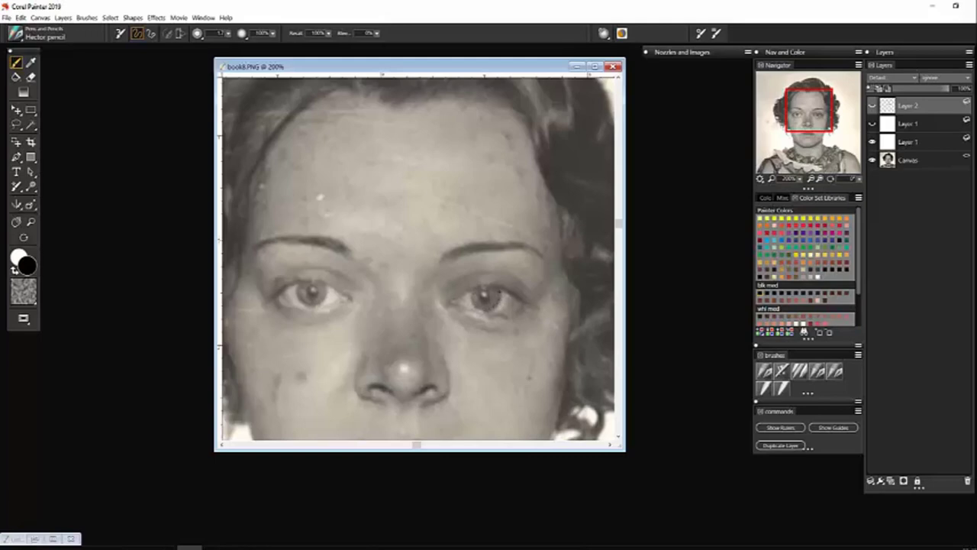
{"action": "left_click", "coordinate": [872, 106]}
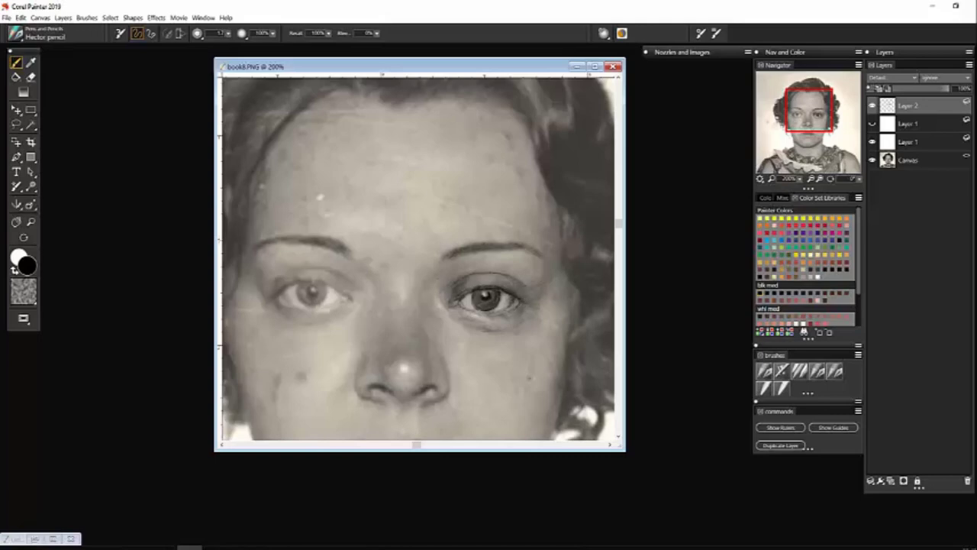
{"action": "left_click_drag", "start_coordinate": [520, 311], "coordinate": [511, 309]}
{"action": "left_click_drag", "start_coordinate": [455, 305], "coordinate": [457, 308]}
- Show the opaque white layer and blend the upper eyelid and iris shading with the Diffuse Blur blender
{"action": "left_click", "coordinate": [872, 123]}
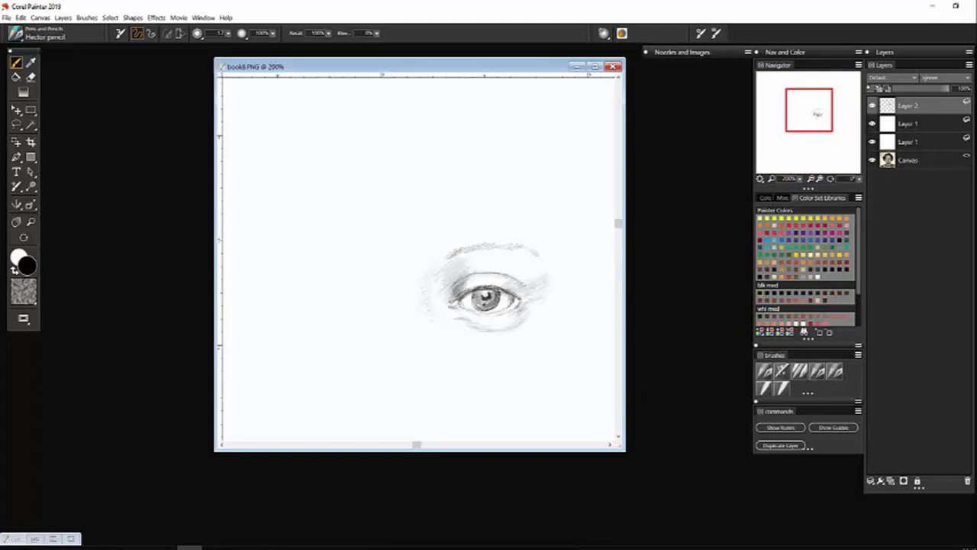
{"action": "left_click", "coordinate": [780, 388]}
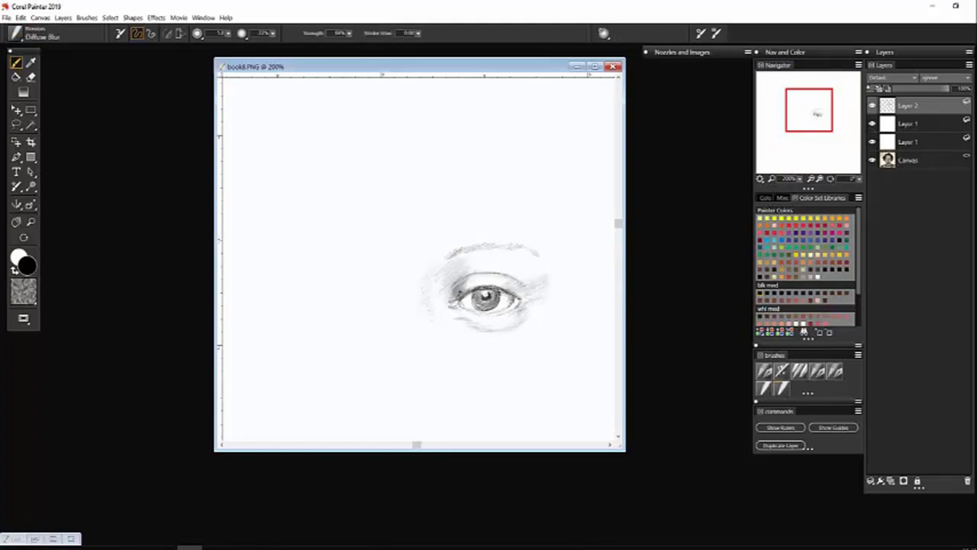
{"action": "mouse_move", "coordinate": [457, 283]}
{"action": "left_mouse_down"}
{"action": "mouse_move", "coordinate": [510, 281]}
{"action": "mouse_move", "coordinate": [489, 289]}
{"action": "left_mouse_up"}
- Hide the opaque white layer, reduce the eraser size for cleaning small eye details, and return to the Hector pencil
{"action": "left_click", "coordinate": [873, 124]}
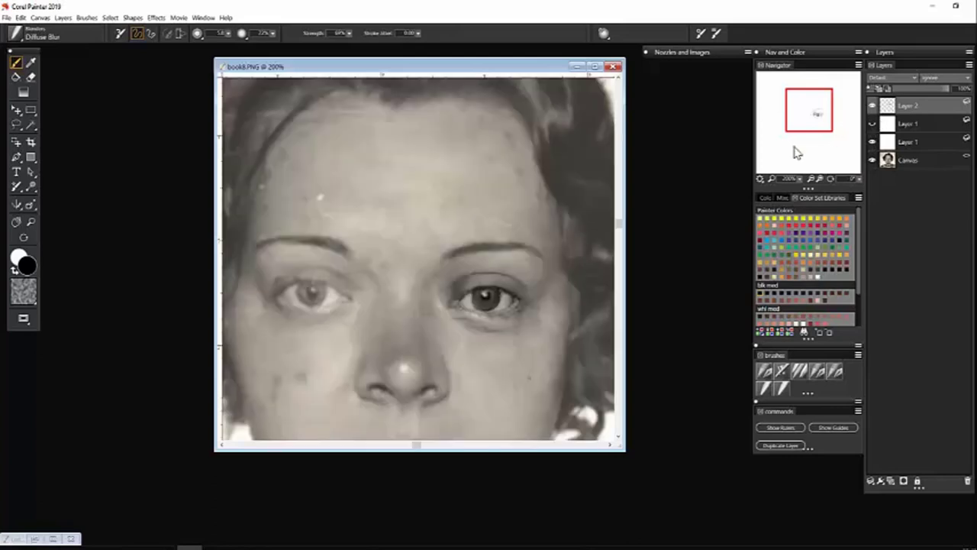
{"action": "left_click", "coordinate": [30, 76]}
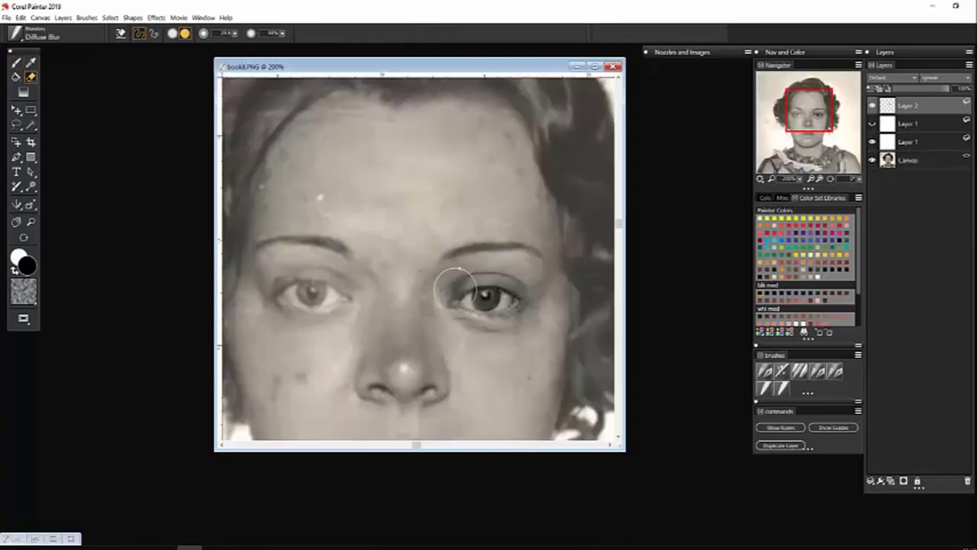
{"action": "left_click", "coordinate": [234, 33]}
{"action": "left_click_drag", "start_coordinate": [229, 43], "coordinate": [200, 45]}
{"action": "left_click", "coordinate": [836, 372]}
{"action": "key", "text": "b"}
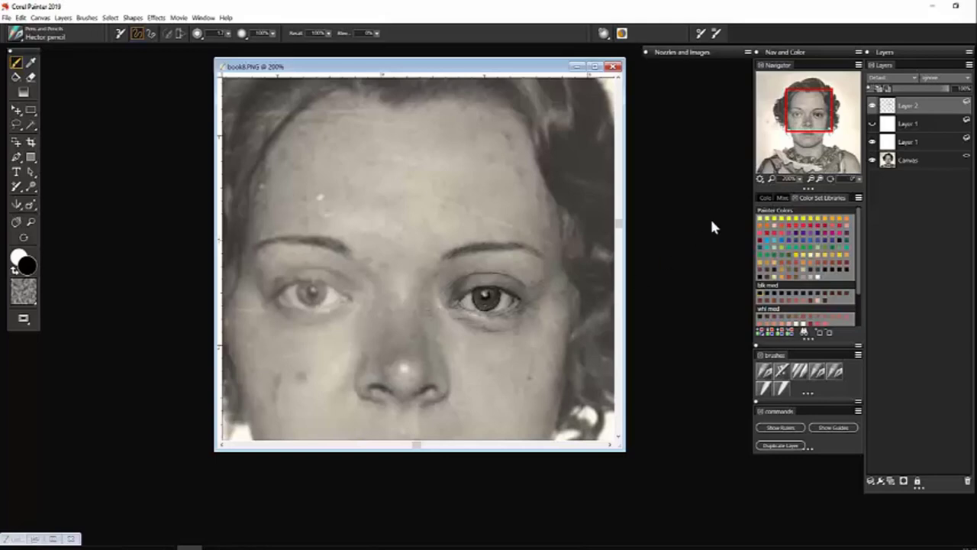
- Show the opaque white layer and darken the eye's inner corner, upper lid crease and eyebrow with the Hector pencil
{"action": "left_click", "coordinate": [874, 123]}
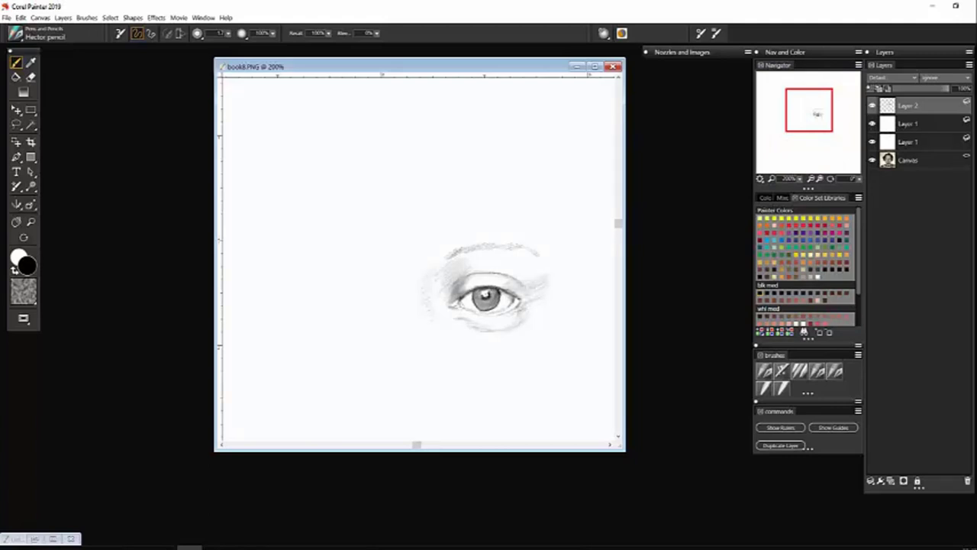
{"action": "left_click_drag", "start_coordinate": [452, 306], "coordinate": [465, 304]}
{"action": "left_click_drag", "start_coordinate": [451, 285], "coordinate": [482, 271]}
{"action": "mouse_move", "coordinate": [448, 253]}
{"action": "left_mouse_down"}
{"action": "mouse_move", "coordinate": [519, 242]}
{"action": "mouse_move", "coordinate": [532, 251]}
{"action": "left_mouse_up"}
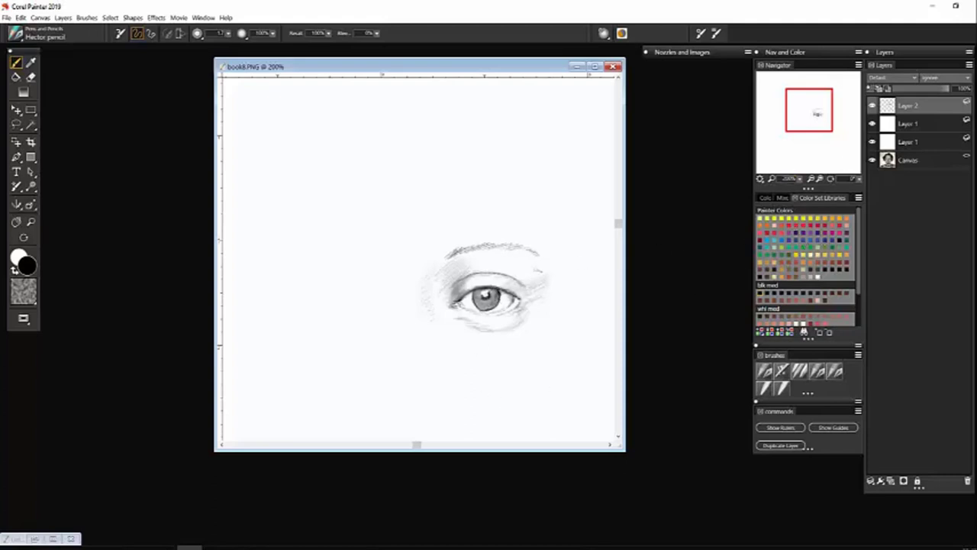
{"action": "left_click", "coordinate": [812, 178]}
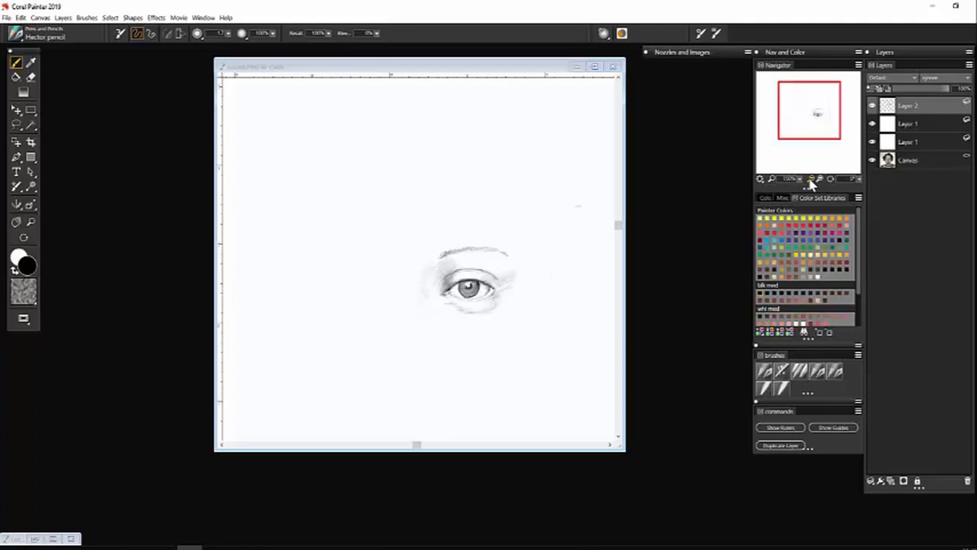
- Hide the opaque white layer and draw the second eye and its eyebrow over the photo, softening the shading with Diffuse Blur
{"action": "left_click", "coordinate": [811, 178]}
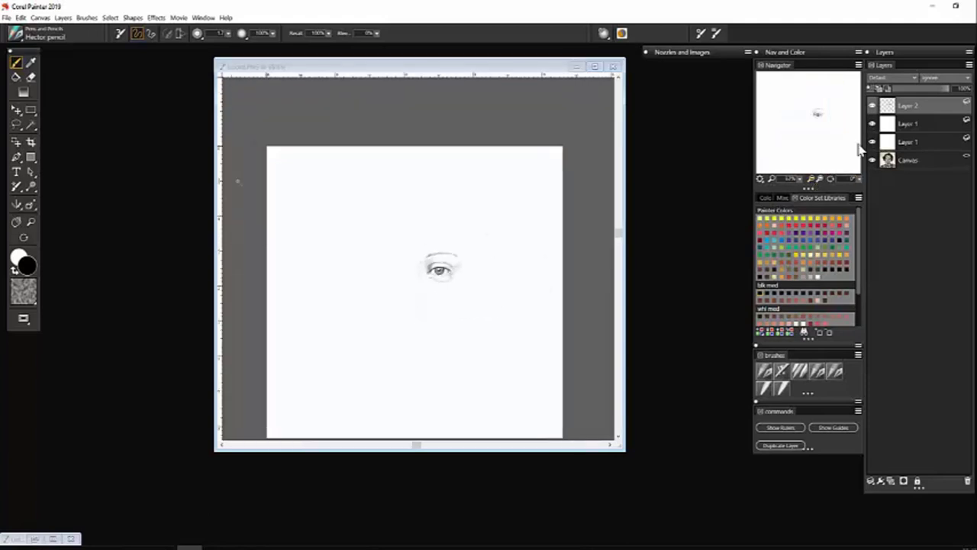
{"action": "left_click", "coordinate": [820, 179]}
{"action": "left_click", "coordinate": [820, 179]}
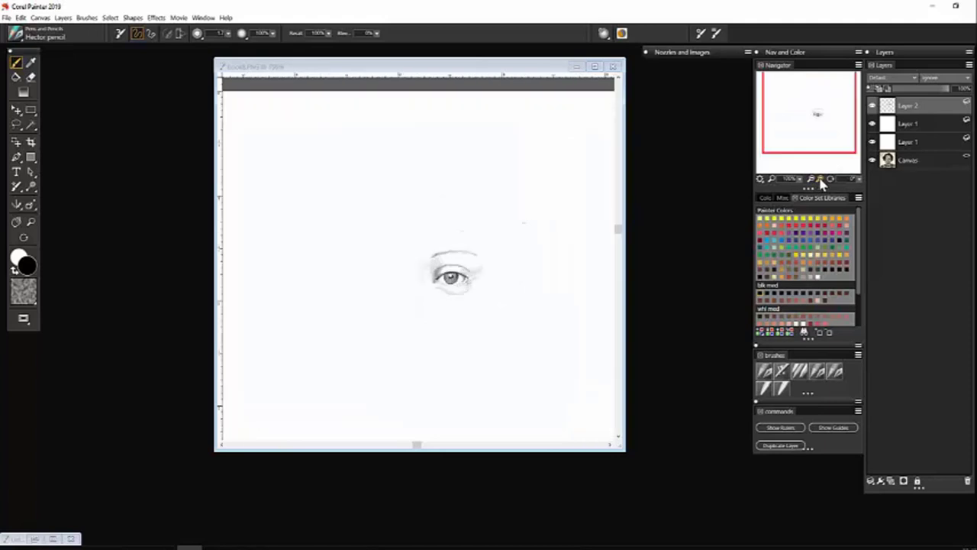
{"action": "left_click", "coordinate": [820, 180]}
{"action": "left_click", "coordinate": [873, 123]}
{"action": "left_click", "coordinate": [350, 297]}
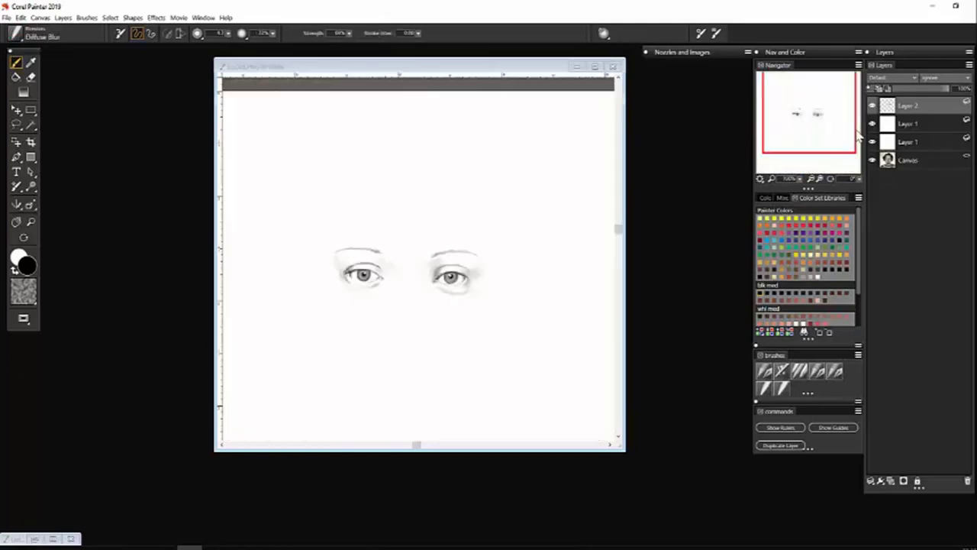
- Hide the opaque white layer to pencil the nose and the shading beneath it, and show it again to blend with Diffuse Blur
{"action": "left_click", "coordinate": [874, 123]}
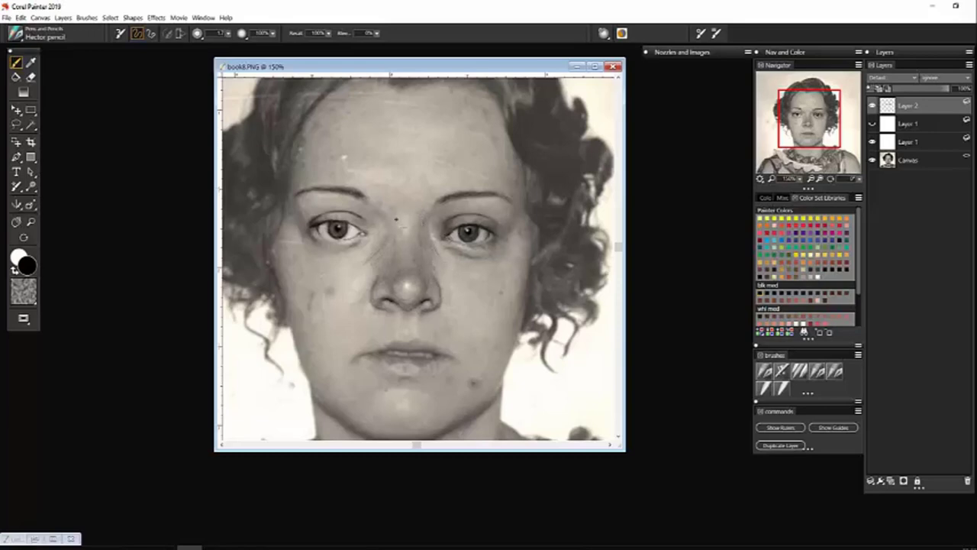
{"action": "left_click", "coordinate": [385, 237]}
{"action": "mouse_move", "coordinate": [414, 307]}
{"action": "left_mouse_down"}
{"action": "mouse_move", "coordinate": [401, 322]}
{"action": "mouse_move", "coordinate": [417, 312]}
{"action": "mouse_move", "coordinate": [423, 322]}
{"action": "left_mouse_up"}
{"action": "left_click", "coordinate": [872, 124]}
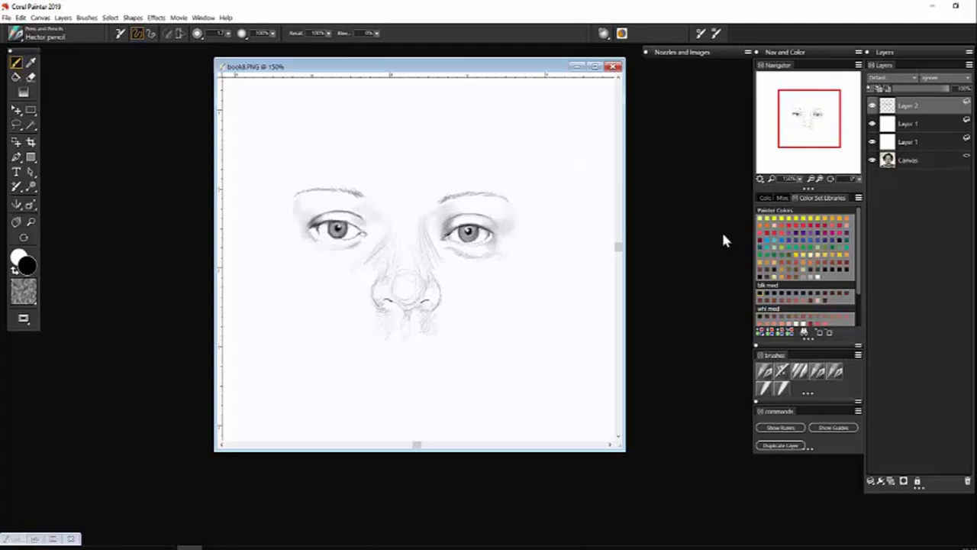
{"action": "left_click", "coordinate": [781, 389]}
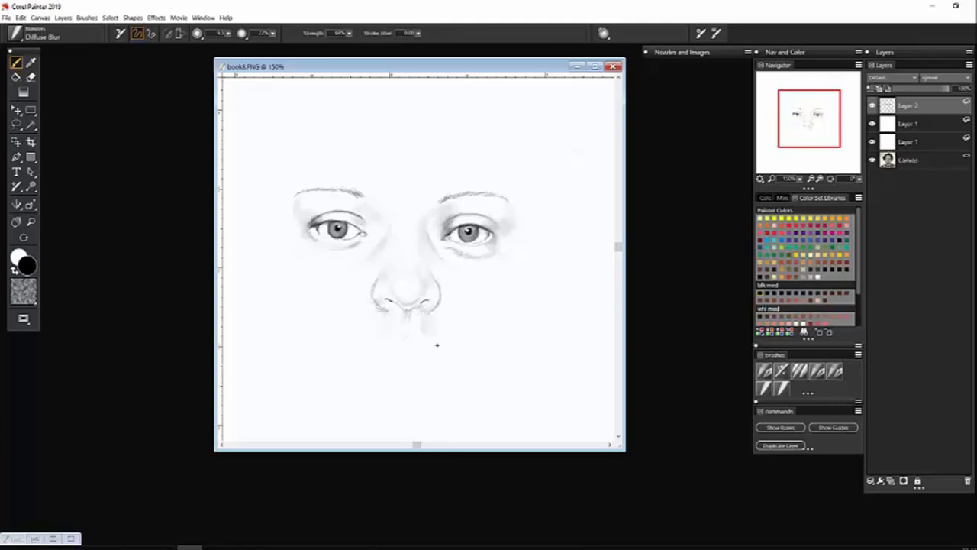
- Hide the opaque white layer, trace the mouth outline and lip line with the Hector pencil, and show the layer again
{"action": "left_click", "coordinate": [873, 123]}
{"action": "left_click_drag", "start_coordinate": [617, 246], "coordinate": [618, 274]}
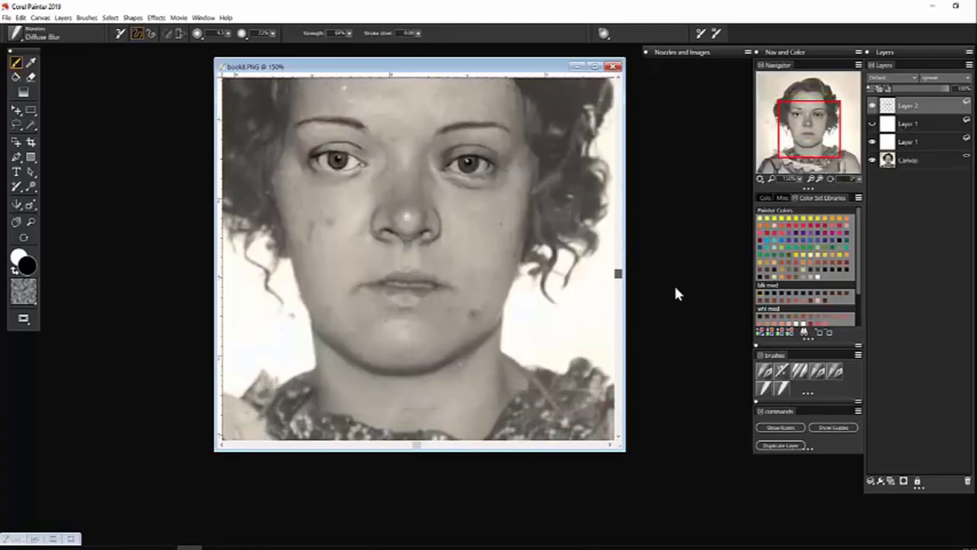
{"action": "left_click", "coordinate": [836, 371]}
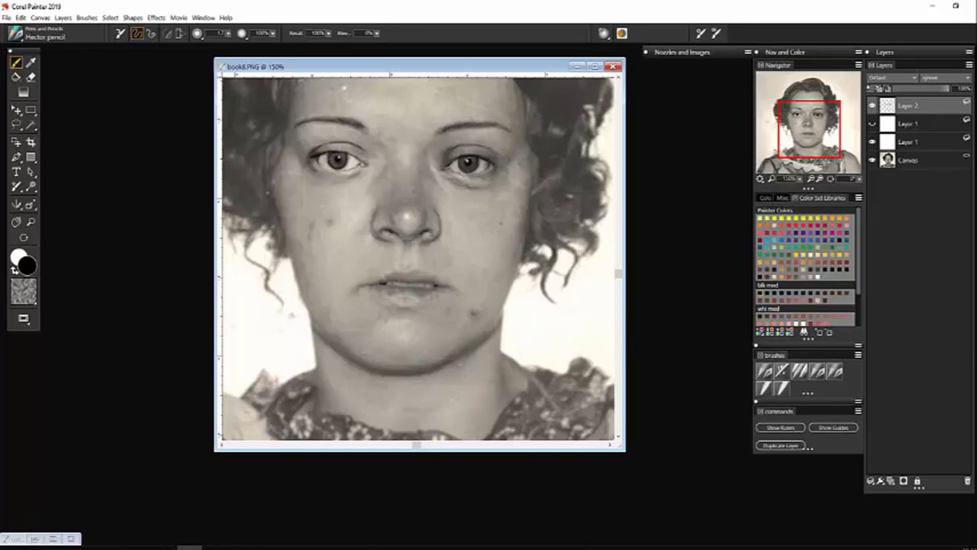
{"action": "left_click", "coordinate": [436, 287]}
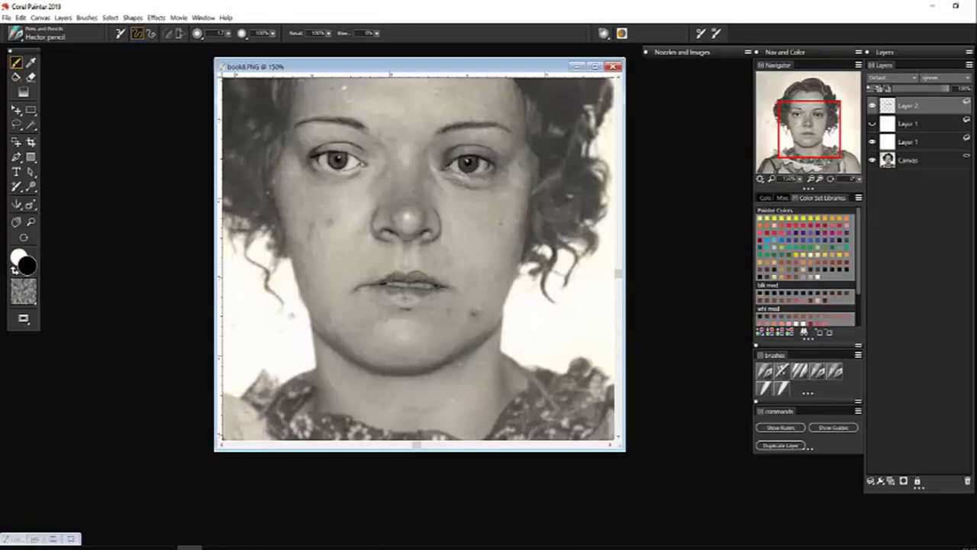
{"action": "left_click", "coordinate": [873, 123]}
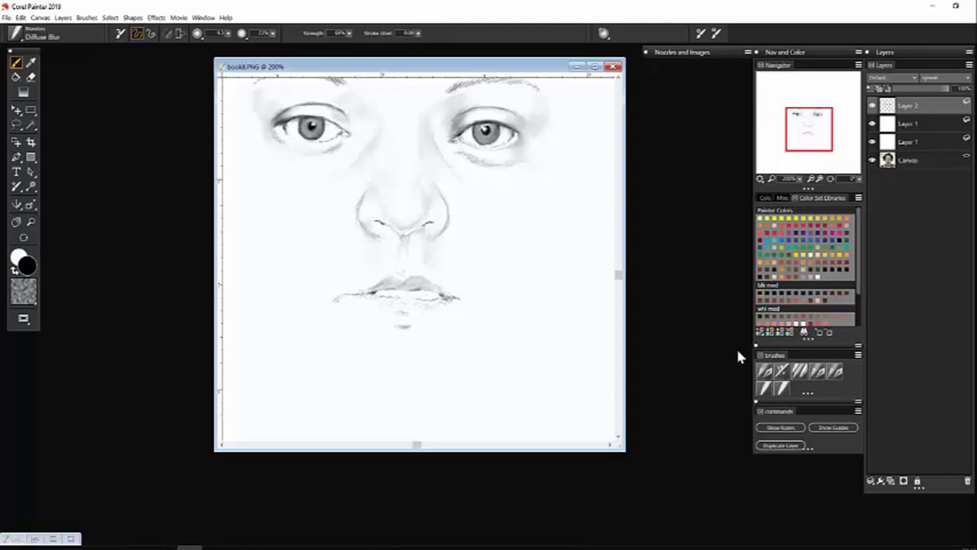
- Hide the opaque white layer, refine the lips and mouth corner with a pencil, and show the layer to check the sketch
{"action": "left_click", "coordinate": [820, 370]}
{"action": "left_click", "coordinate": [873, 123]}
{"action": "left_click_drag", "start_coordinate": [441, 295], "coordinate": [449, 297]}
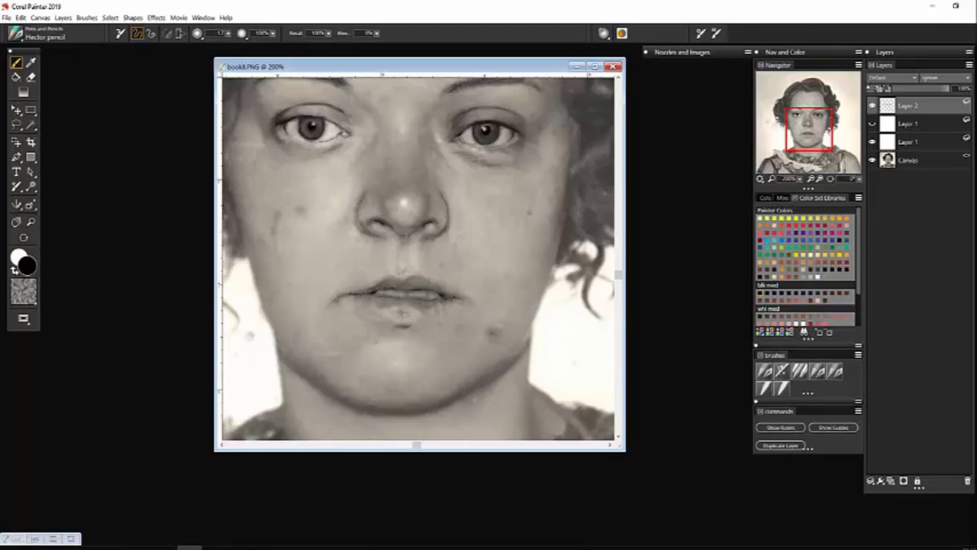
{"action": "left_click_drag", "start_coordinate": [438, 297], "coordinate": [454, 296]}
{"action": "left_click_drag", "start_coordinate": [411, 281], "coordinate": [445, 303]}
{"action": "left_click_drag", "start_coordinate": [458, 297], "coordinate": [446, 294]}
{"action": "left_click", "coordinate": [812, 180]}
{"action": "left_click", "coordinate": [873, 123]}
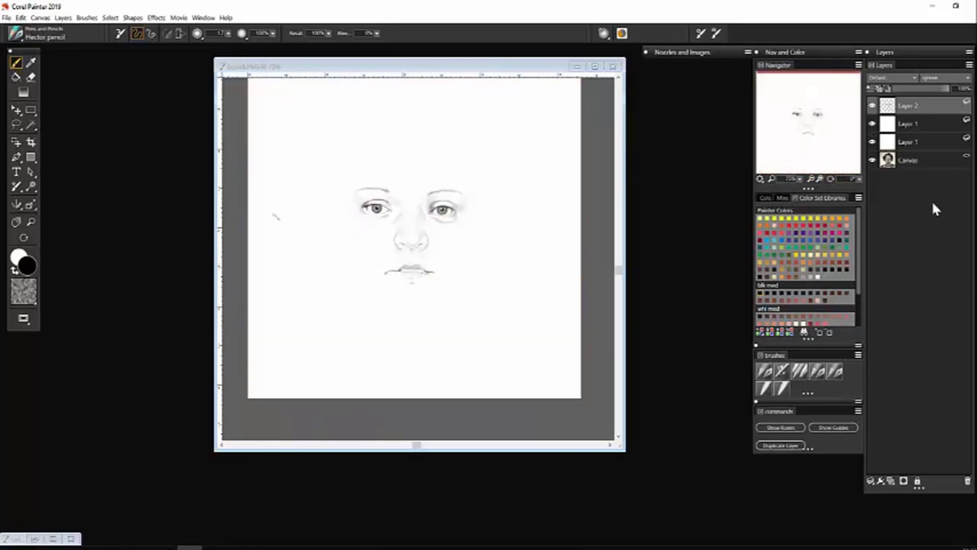
- Hide the opaque white layer to trace the curly hair, jaw and neck outlines, and toggle it to check the drawing
{"action": "left_click", "coordinate": [873, 123]}
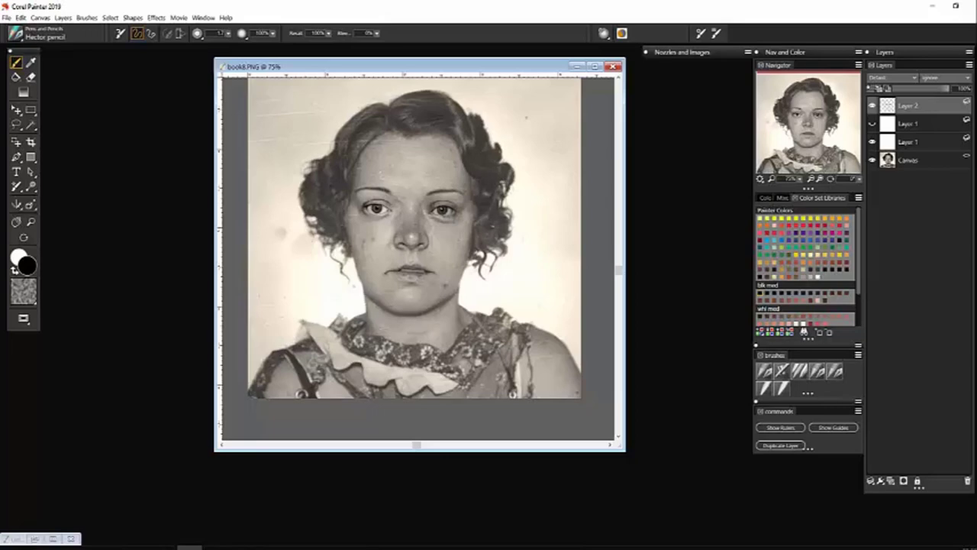
{"action": "left_click", "coordinate": [872, 124]}
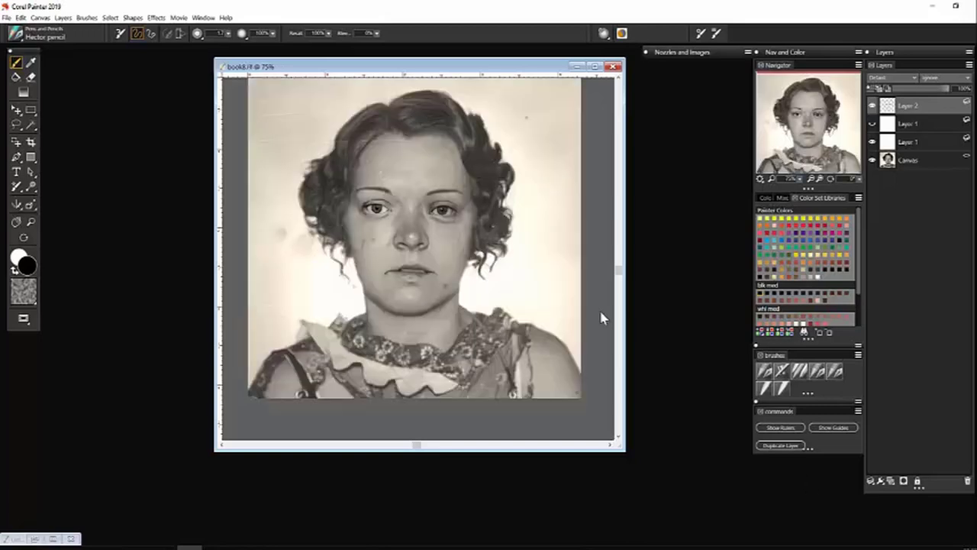
- Add a new layer beneath the pencil sketch and lasso the outline of the face and neck
{"action": "left_click", "coordinate": [63, 17]}
{"action": "left_click", "coordinate": [72, 31]}
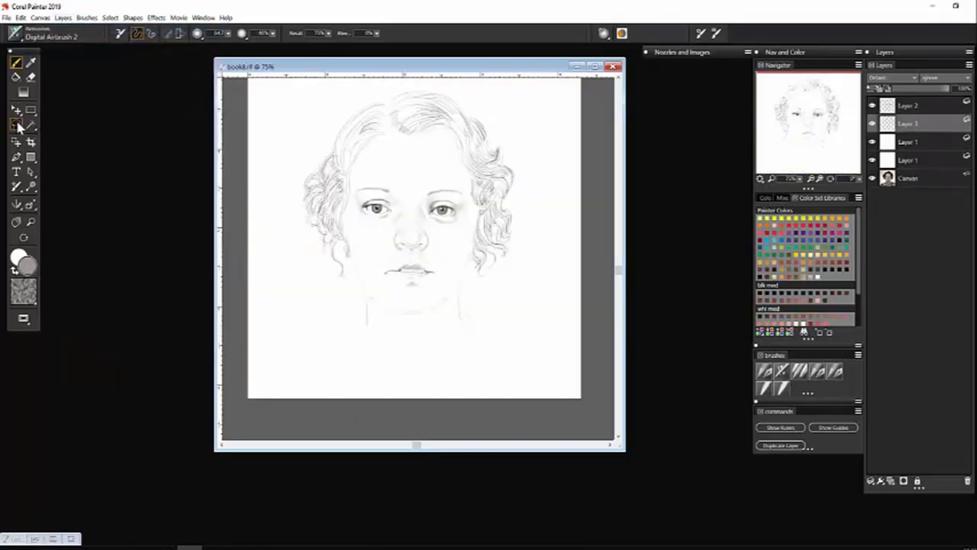
{"action": "left_click", "coordinate": [16, 124]}
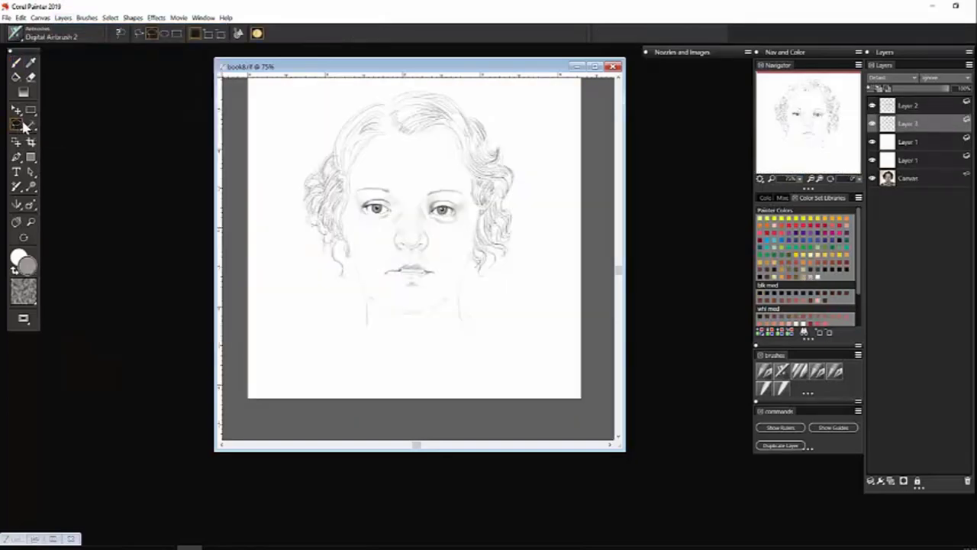
{"action": "mouse_move", "coordinate": [367, 324]}
{"action": "left_mouse_down"}
{"action": "mouse_move", "coordinate": [341, 233]}
{"action": "mouse_move", "coordinate": [355, 156]}
{"action": "mouse_move", "coordinate": [371, 134]}
{"action": "mouse_move", "coordinate": [450, 120]}
{"action": "mouse_move", "coordinate": [481, 206]}
{"action": "mouse_move", "coordinate": [460, 290]}
{"action": "mouse_move", "coordinate": [464, 329]}
{"action": "mouse_move", "coordinate": [454, 351]}
{"action": "mouse_move", "coordinate": [398, 362]}
{"action": "mouse_move", "coordinate": [367, 319]}
{"action": "left_mouse_up"}
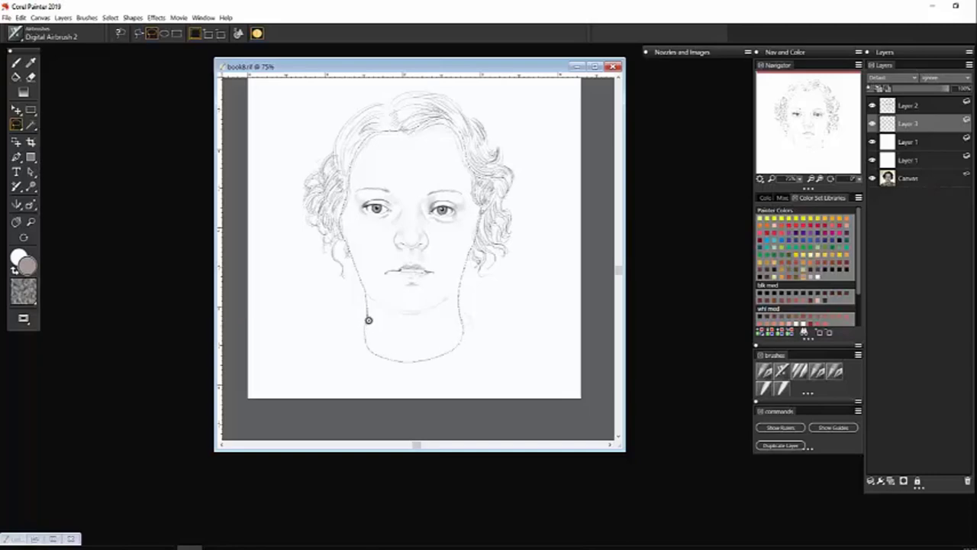
- Fill the face and neck selection with the current grey-brown color at 100% opacity and deselect it
{"action": "left_click", "coordinate": [21, 16]}
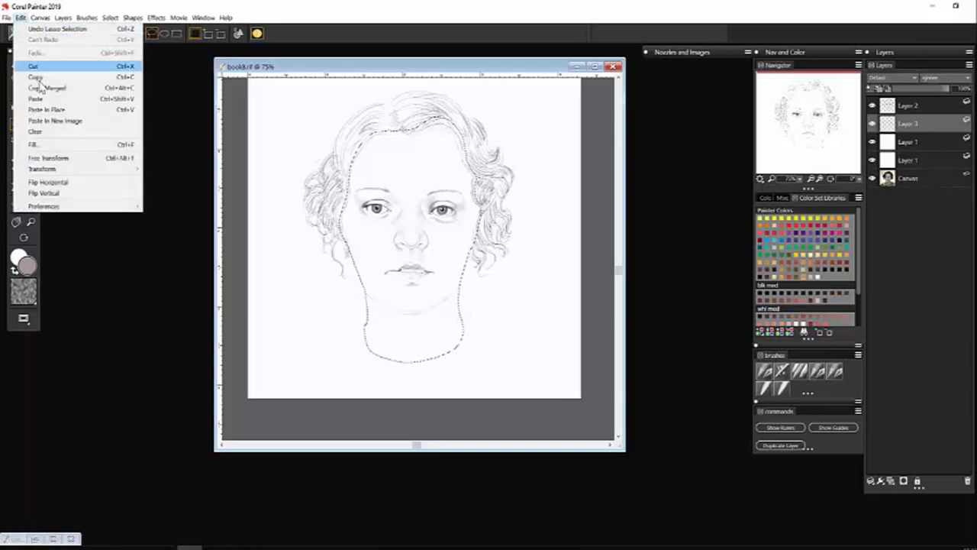
{"action": "left_click", "coordinate": [52, 150]}
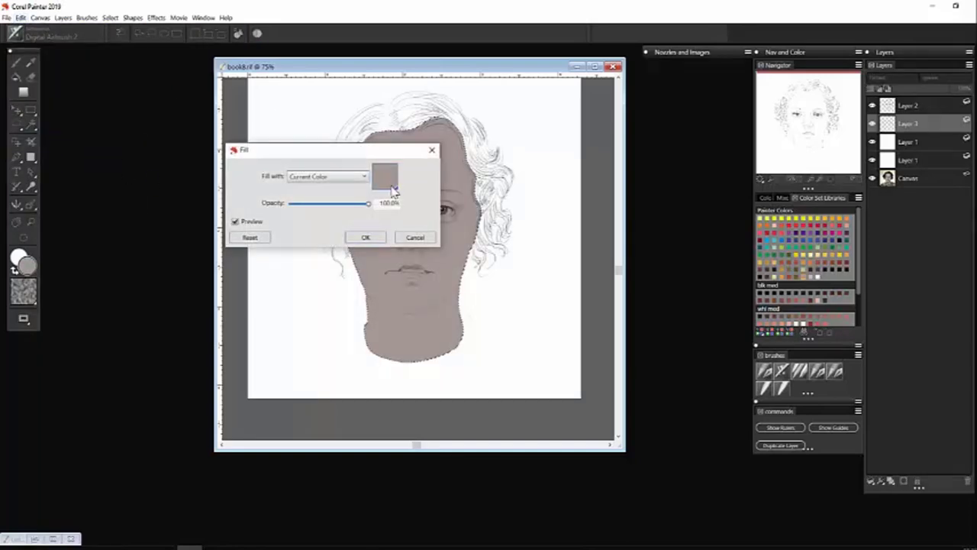
{"action": "left_click", "coordinate": [366, 238]}
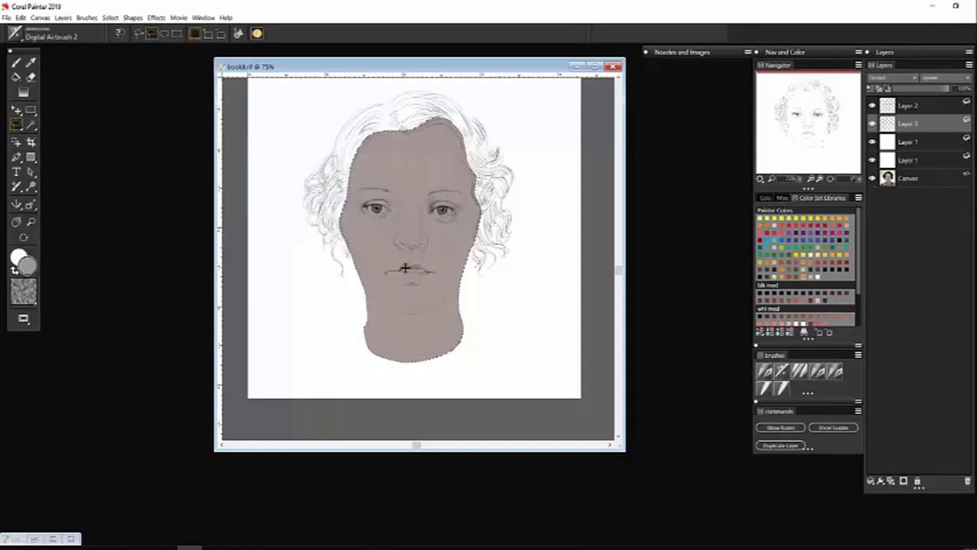
{"action": "left_click", "coordinate": [110, 17]}
{"action": "left_click", "coordinate": [122, 37]}
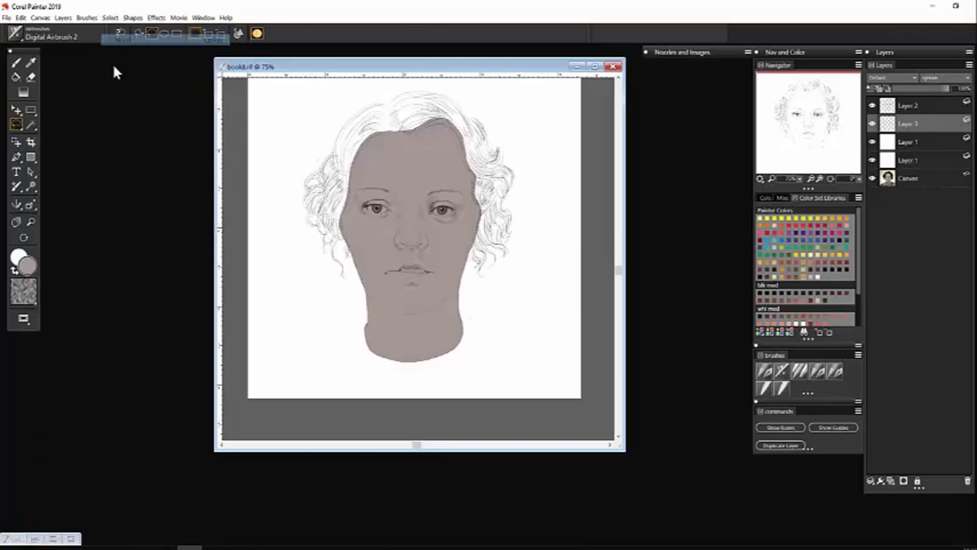
- Lower the face fill layer's opacity to about 40% and hide the opaque white layer to reveal the photo
{"action": "left_click", "coordinate": [921, 89]}
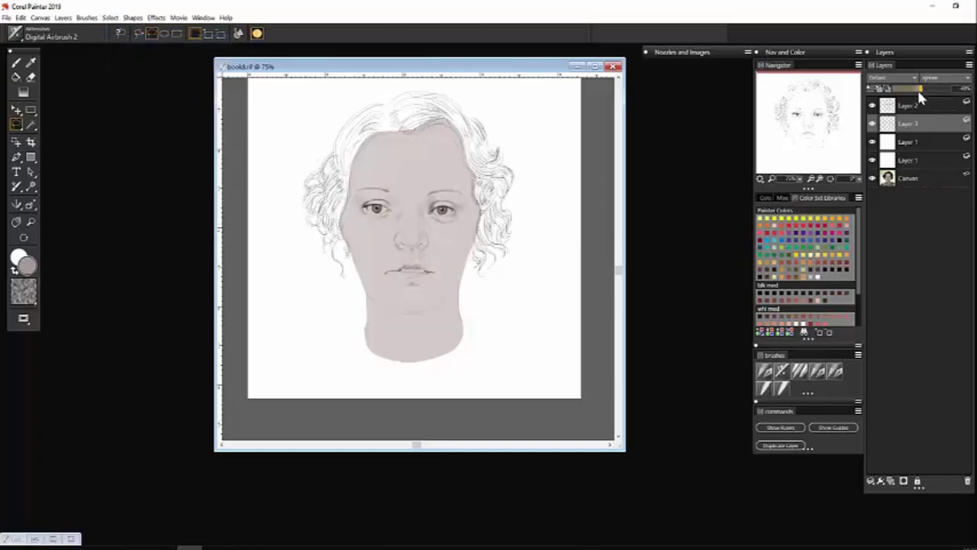
{"action": "left_click", "coordinate": [872, 142]}
- Choose a darker grey-brown and shade the face fill layer with Digital Airbrush 2, starting at the forehead
{"action": "left_click", "coordinate": [30, 62]}
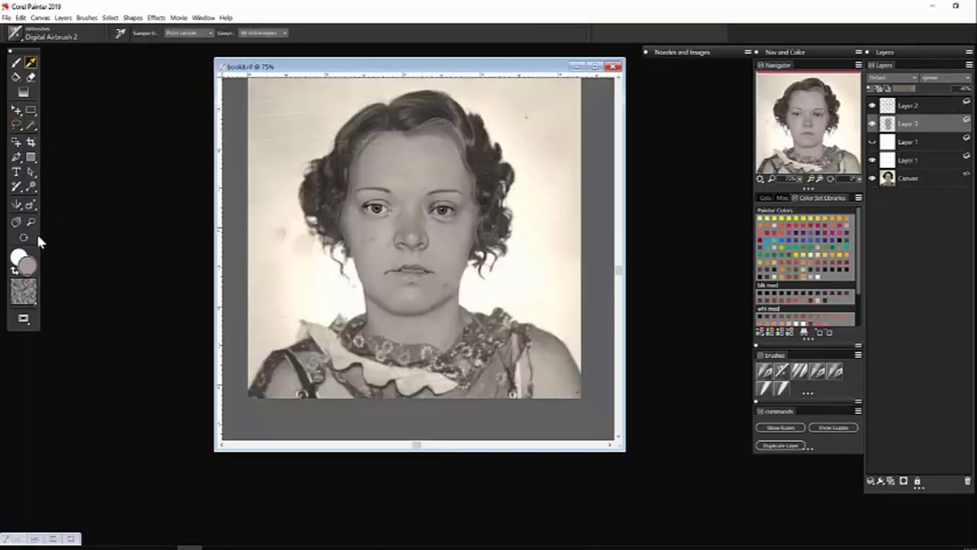
{"action": "key", "text": "b"}
{"action": "left_click", "coordinate": [27, 265]}
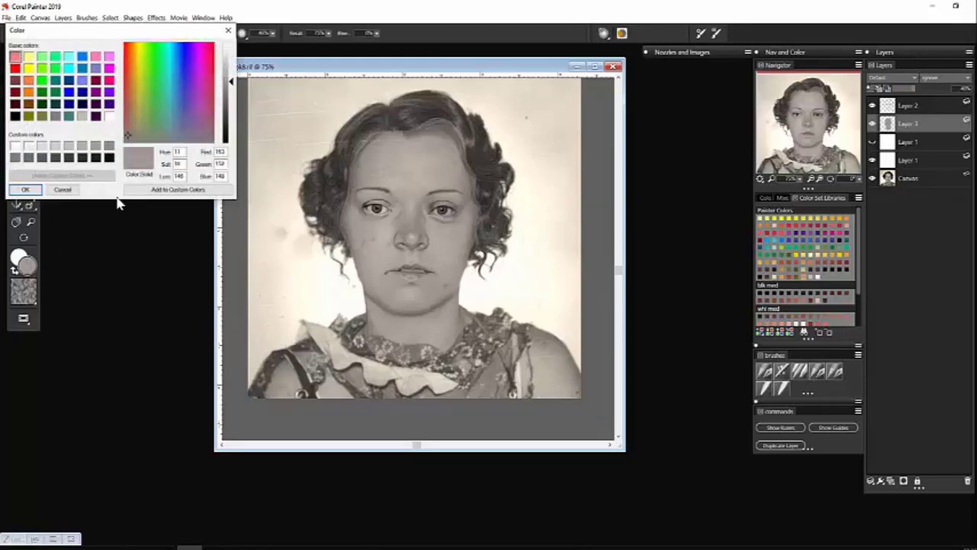
{"action": "left_click_drag", "start_coordinate": [226, 106], "coordinate": [226, 114]}
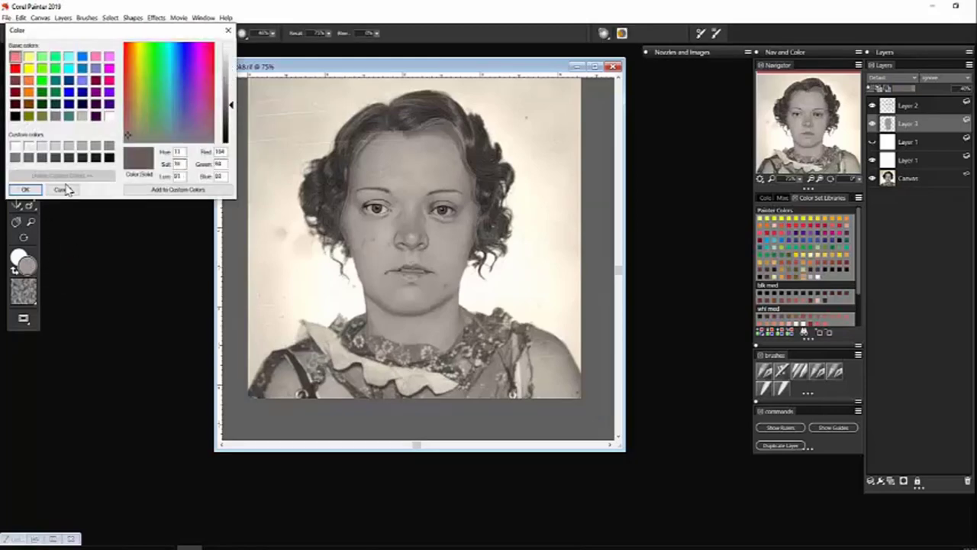
{"action": "left_click", "coordinate": [25, 189]}
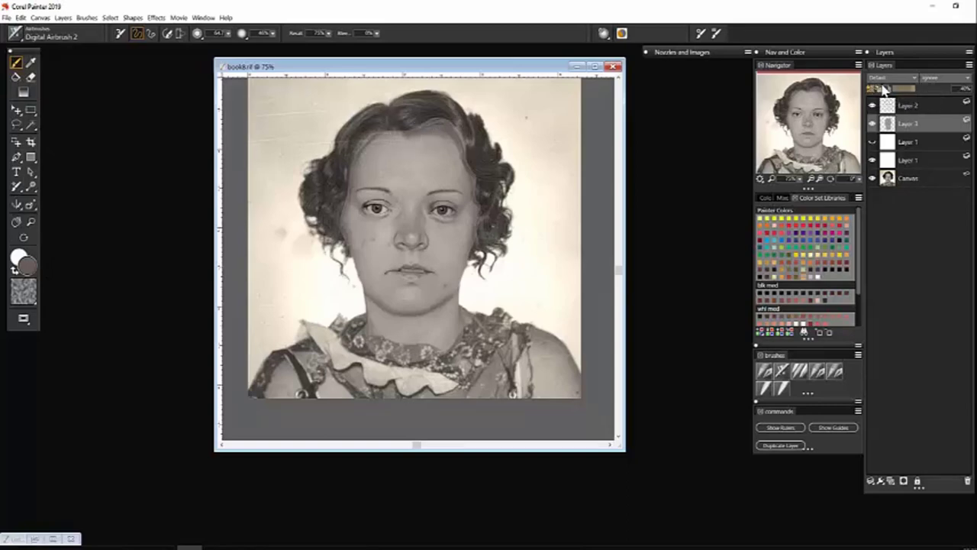
{"action": "left_click_drag", "start_coordinate": [420, 143], "coordinate": [373, 140]}
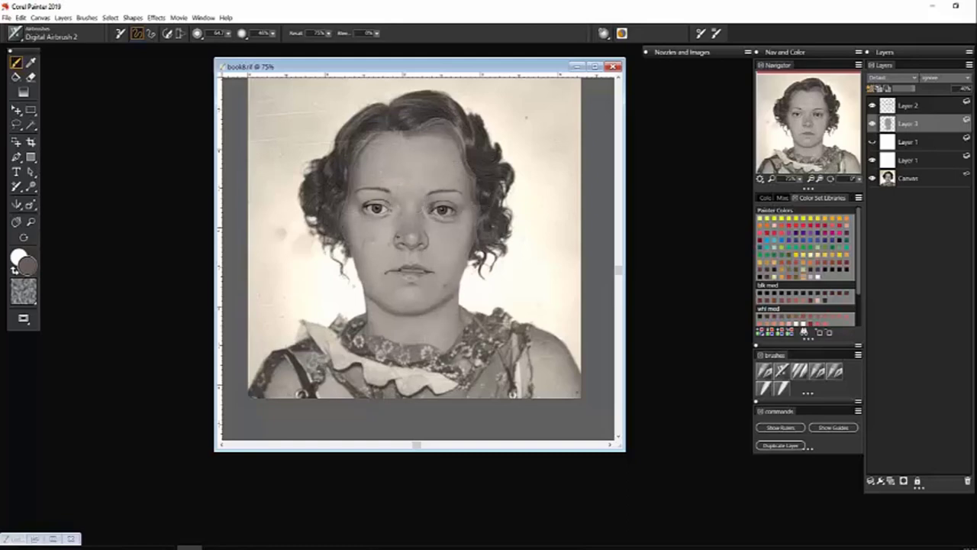
- Reduce the airbrush size to about 20 and paint finer shadows around the nose
{"action": "left_click", "coordinate": [228, 33]}
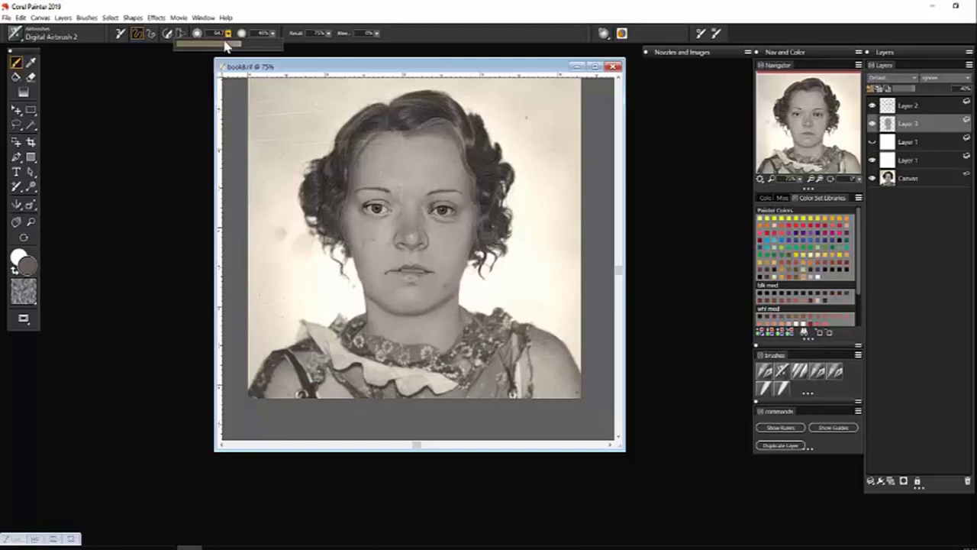
{"action": "left_click_drag", "start_coordinate": [229, 43], "coordinate": [220, 43]}
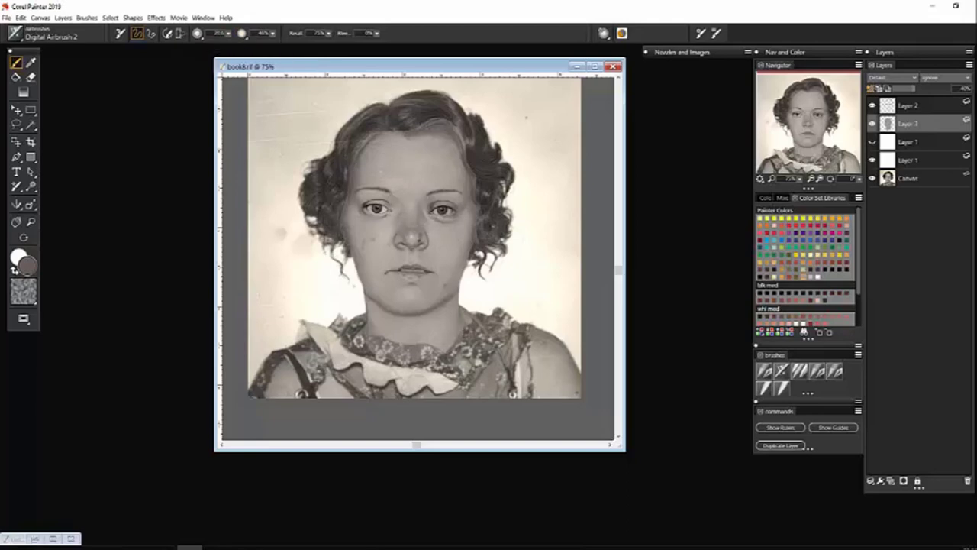
{"action": "left_click_drag", "start_coordinate": [417, 239], "coordinate": [400, 243]}
- Choose a light grey, adjust the airbrush size, and paint highlights on the face fill layer
{"action": "left_click", "coordinate": [20, 259]}
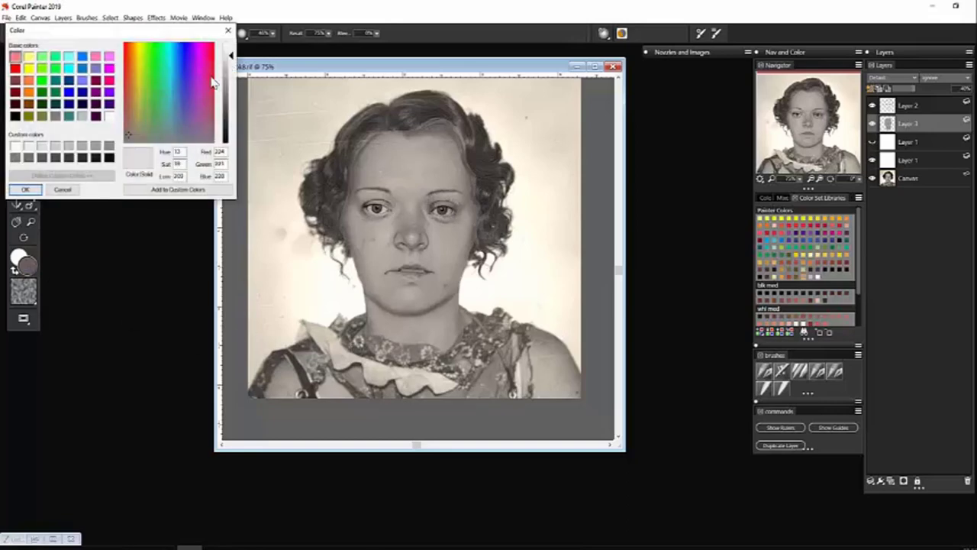
{"action": "left_click", "coordinate": [25, 189]}
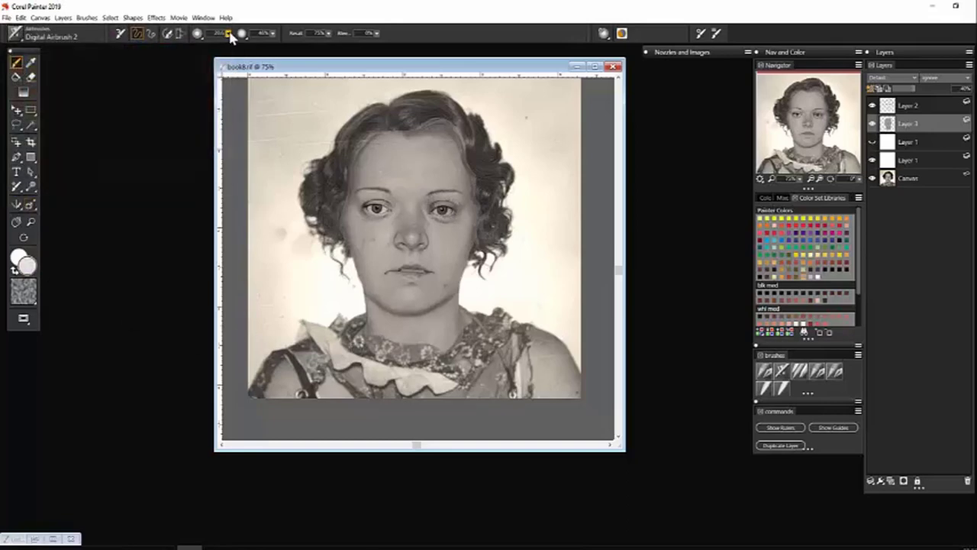
{"action": "left_click_drag", "start_coordinate": [228, 34], "coordinate": [239, 48]}
{"action": "left_click", "coordinate": [229, 33]}
{"action": "left_click_drag", "start_coordinate": [228, 48], "coordinate": [219, 47]}
{"action": "key", "text": "bracketright"}
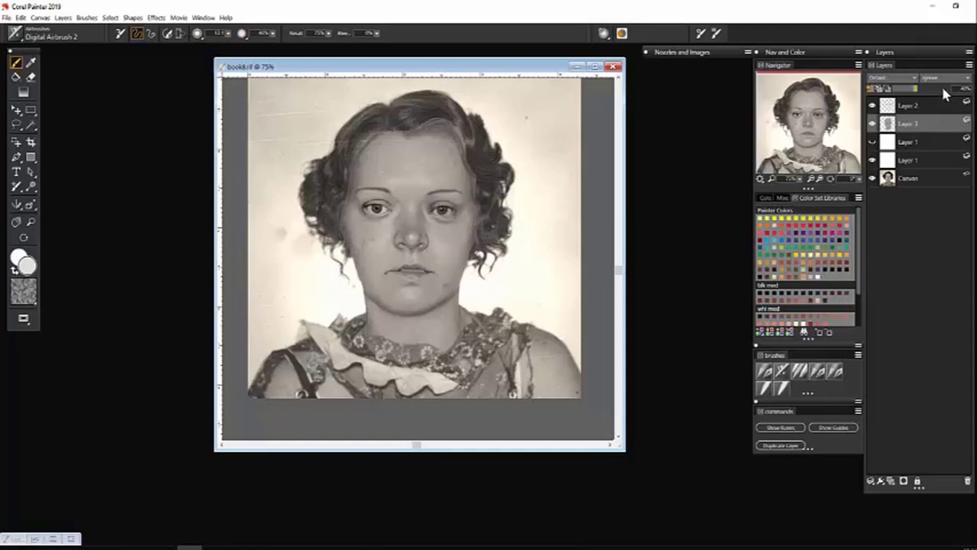
- Raise the face fill layer's opacity to nearly full and blend the chin and neck shading with Diffuse Blur
{"action": "left_click_drag", "start_coordinate": [943, 88], "coordinate": [959, 90]}
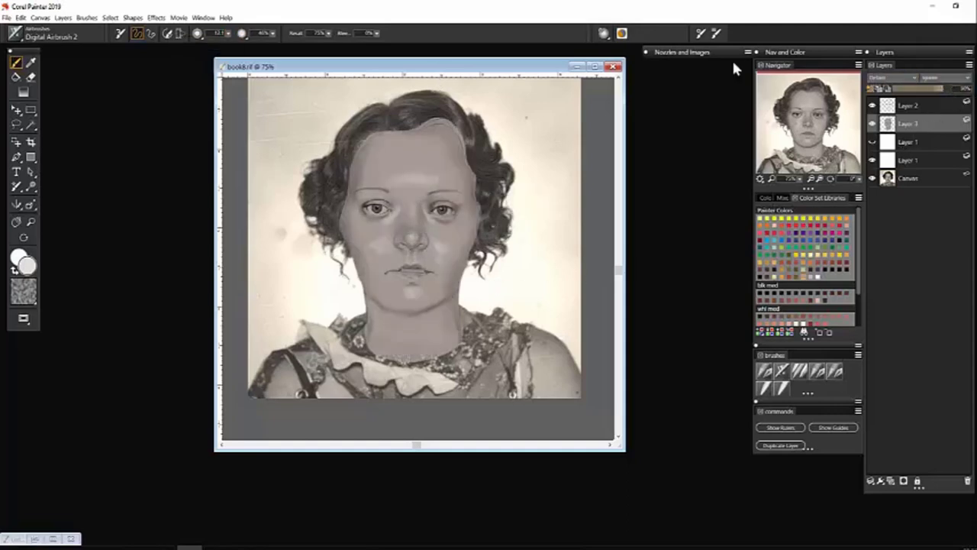
{"action": "left_click", "coordinate": [782, 388]}
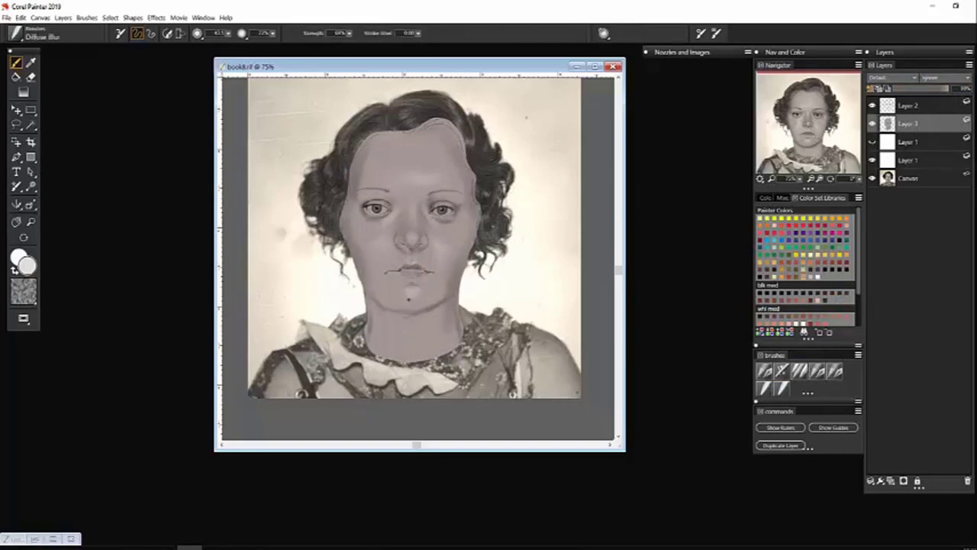
{"action": "mouse_move", "coordinate": [408, 299]}
{"action": "left_mouse_down"}
{"action": "mouse_move", "coordinate": [428, 336]}
{"action": "mouse_move", "coordinate": [425, 292]}
{"action": "left_mouse_up"}
{"action": "left_click_drag", "start_coordinate": [367, 321], "coordinate": [373, 359]}
{"action": "left_click_drag", "start_coordinate": [463, 342], "coordinate": [449, 302]}
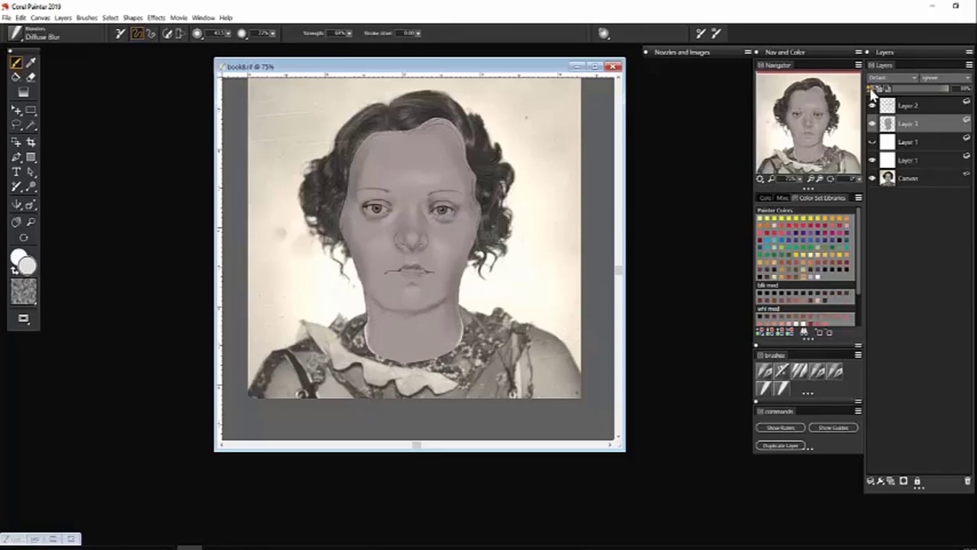
- Blend the face fill's edge along the hairline with Diffuse Blur and show the hidden white backing layer
{"action": "mouse_move", "coordinate": [428, 116]}
{"action": "left_mouse_down"}
{"action": "mouse_move", "coordinate": [455, 122]}
{"action": "mouse_move", "coordinate": [463, 153]}
{"action": "left_mouse_up"}
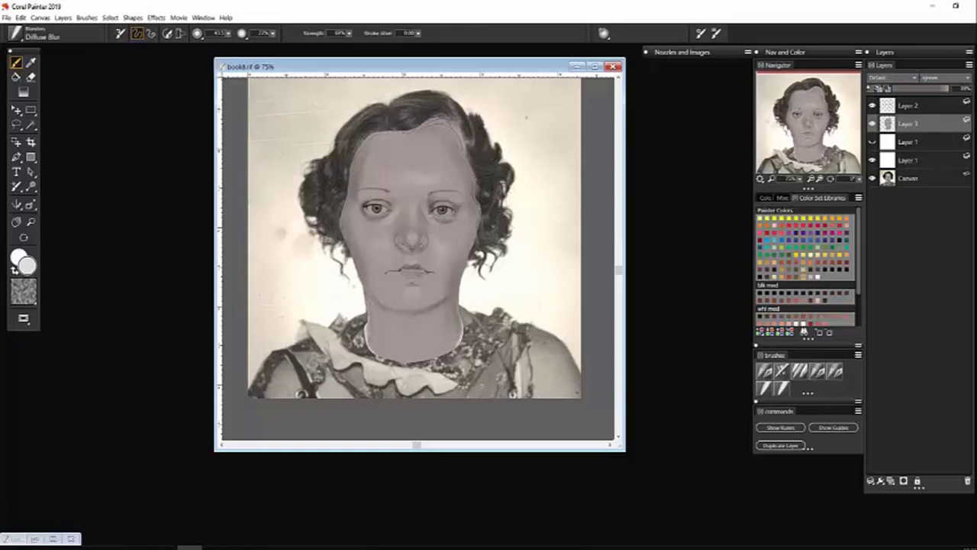
{"action": "mouse_move", "coordinate": [435, 116]}
{"action": "left_mouse_down"}
{"action": "mouse_move", "coordinate": [398, 125]}
{"action": "mouse_move", "coordinate": [354, 157]}
{"action": "left_mouse_up"}
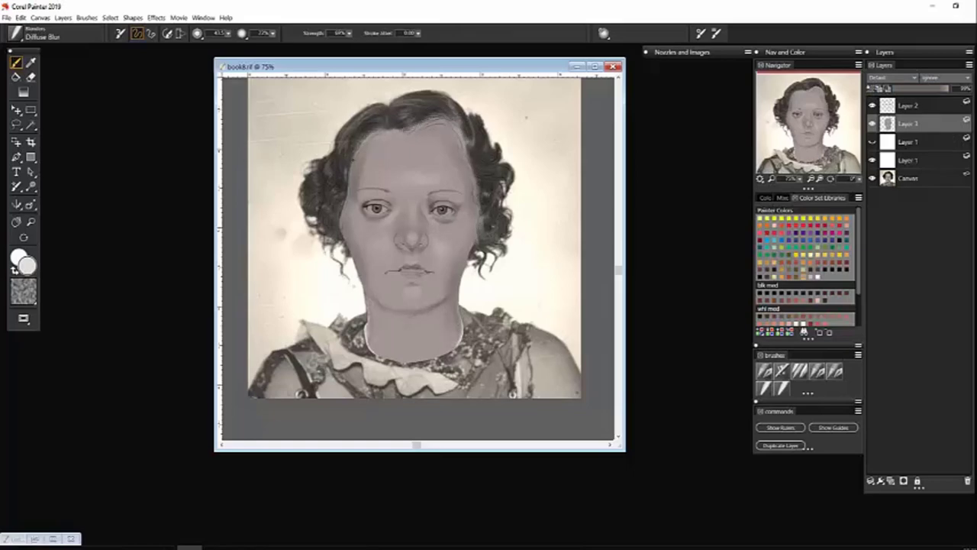
{"action": "left_click", "coordinate": [872, 141]}
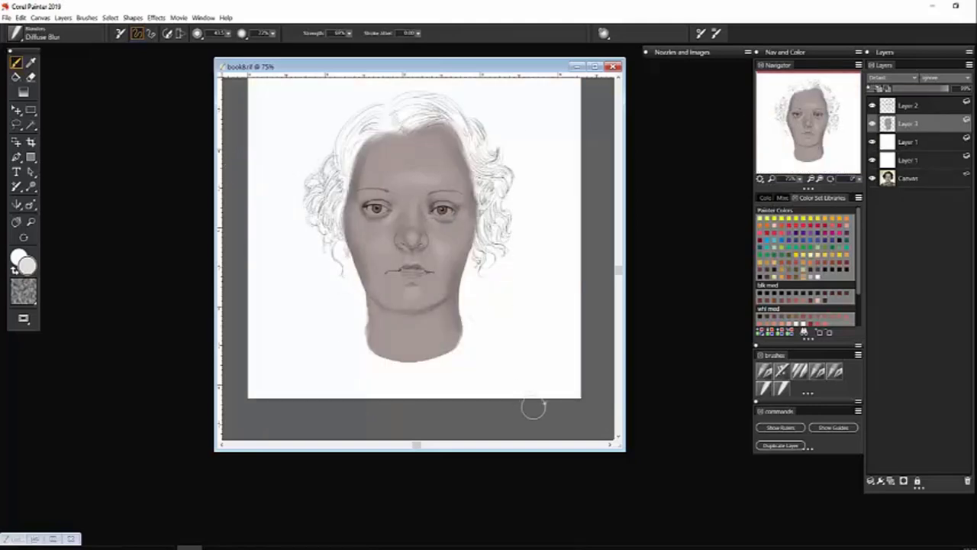
- Adjust the face fill layer's opacity and choose a lighter grey-brown for Digital Airbrush 2
{"action": "left_click_drag", "start_coordinate": [923, 89], "coordinate": [933, 86]}
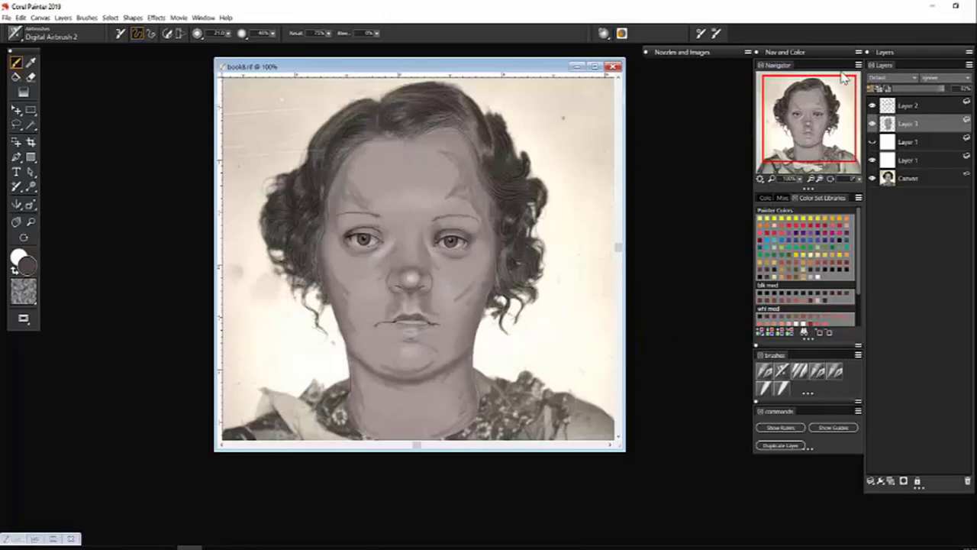
{"action": "left_click", "coordinate": [28, 266]}
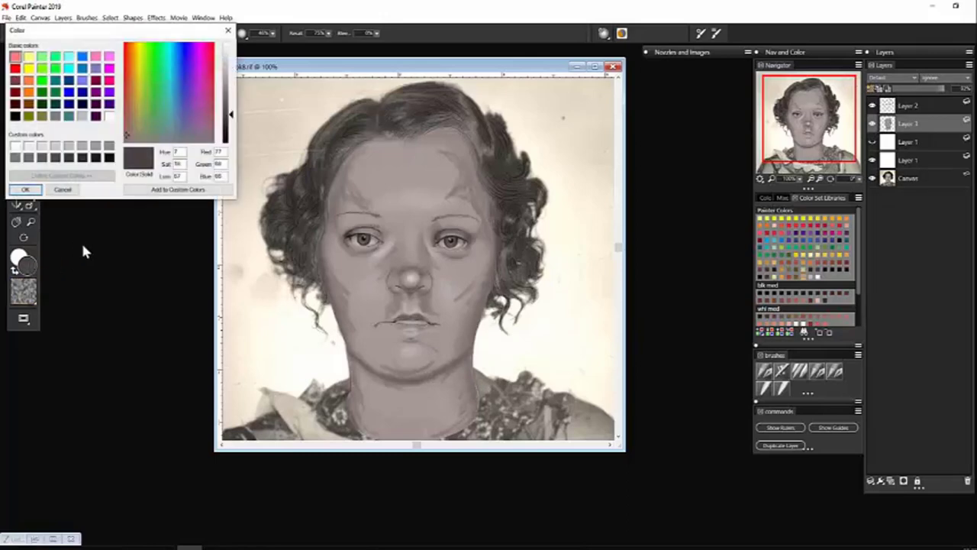
{"action": "left_click", "coordinate": [229, 92]}
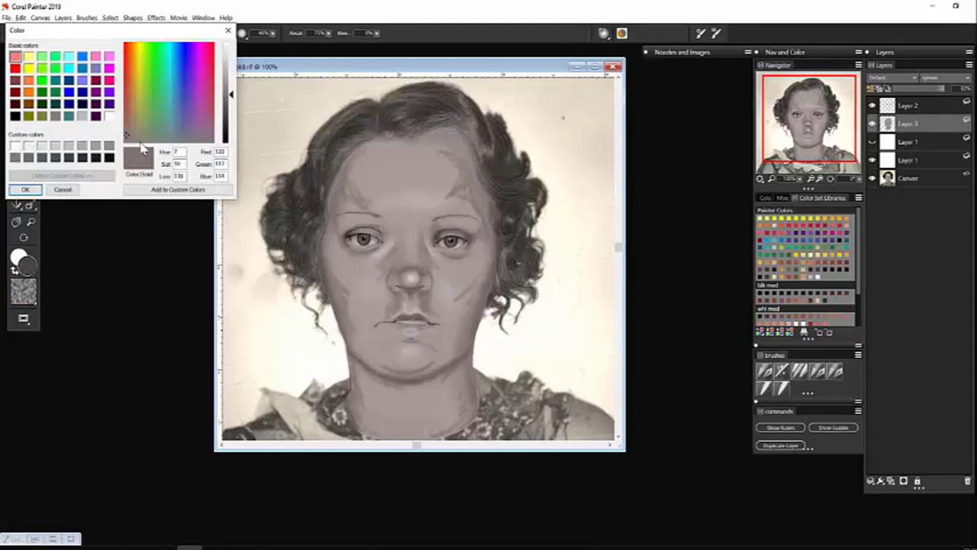
{"action": "left_click", "coordinate": [25, 189]}
- Airbrush midtone shading on the forehead, cheeks and neck, alternating the fill layer's opacity between about half and nearly full
{"action": "left_click_drag", "start_coordinate": [920, 87], "coordinate": [897, 88]}
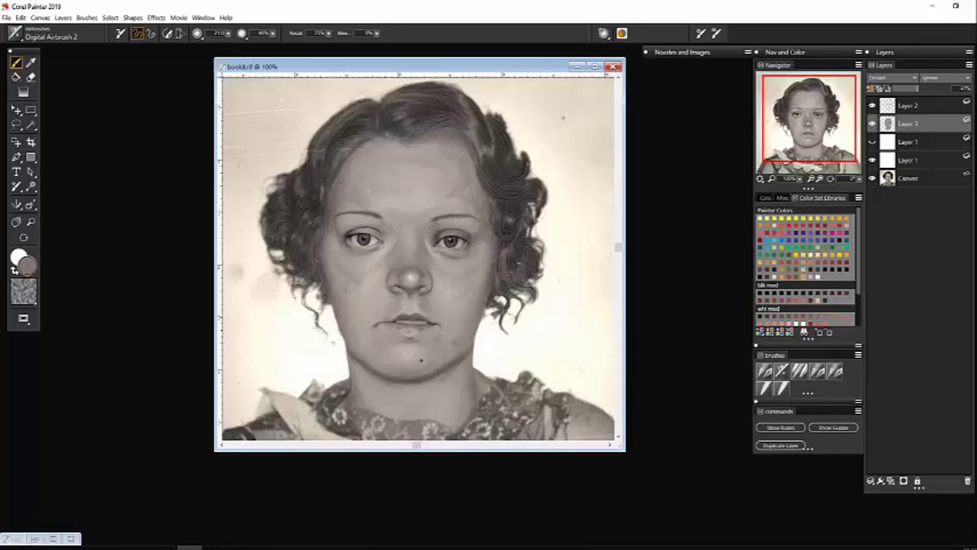
{"action": "left_click", "coordinate": [946, 90]}
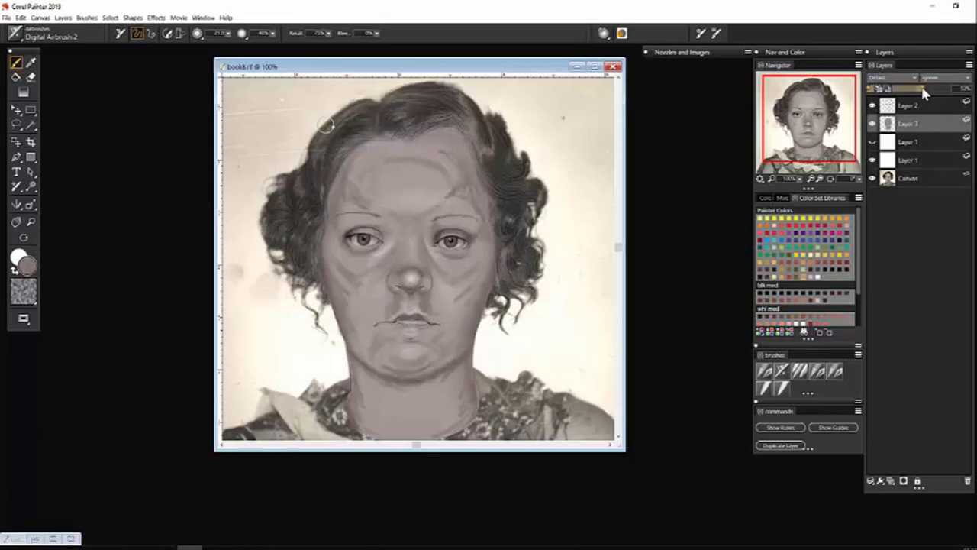
{"action": "left_click_drag", "start_coordinate": [920, 90], "coordinate": [916, 89]}
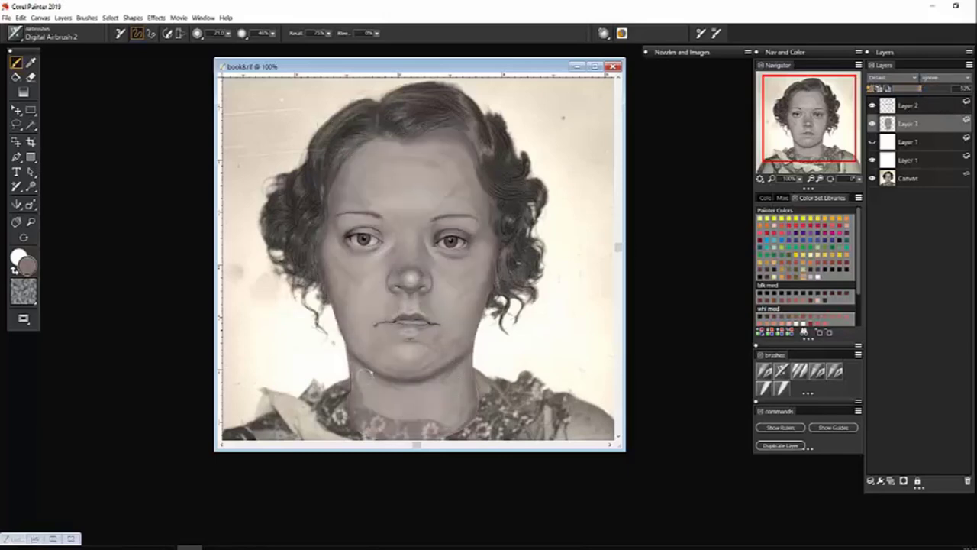
{"action": "left_click", "coordinate": [945, 89]}
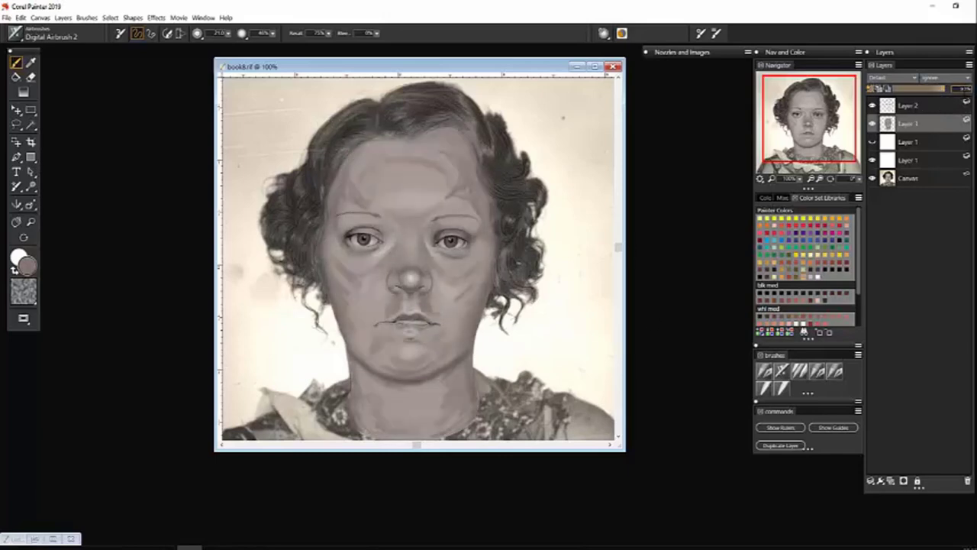
- Blend the forehead, cheek and neck shading with Diffuse Blur, reducing its size to 21.5, and show the white backing layer
{"action": "left_click", "coordinate": [782, 388]}
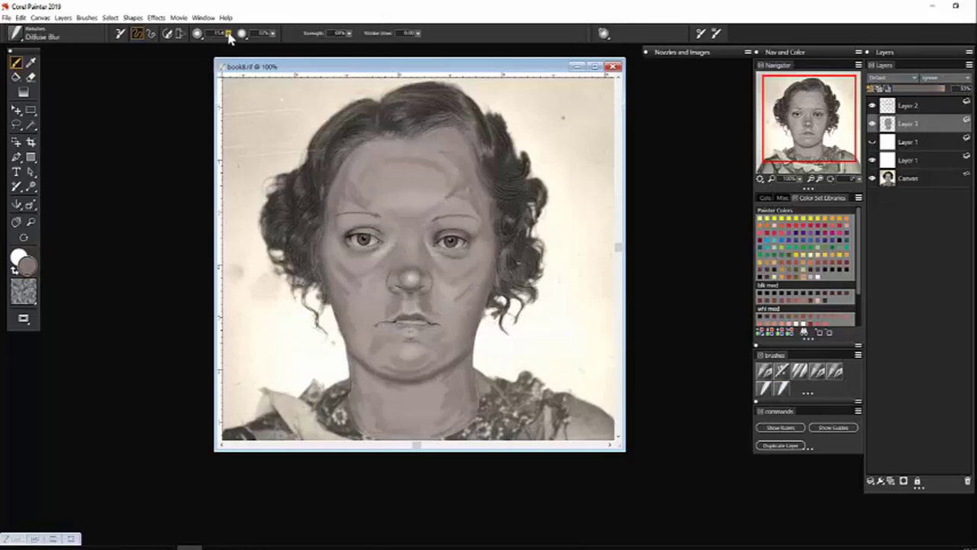
{"action": "left_click_drag", "start_coordinate": [227, 34], "coordinate": [245, 46]}
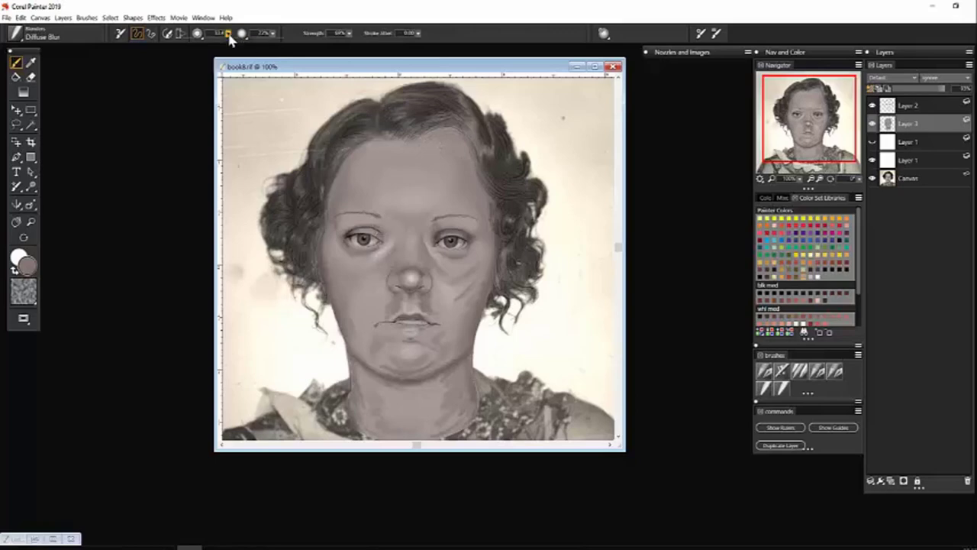
{"action": "key", "text": "bracketleft"}
{"action": "key", "text": "bracketleft"}
{"action": "key", "text": "bracketleft"}
{"action": "left_click", "coordinate": [873, 141]}
{"action": "scroll", "coordinate": [467, 360], "scroll_direction": "down", "scroll_amount": 2}
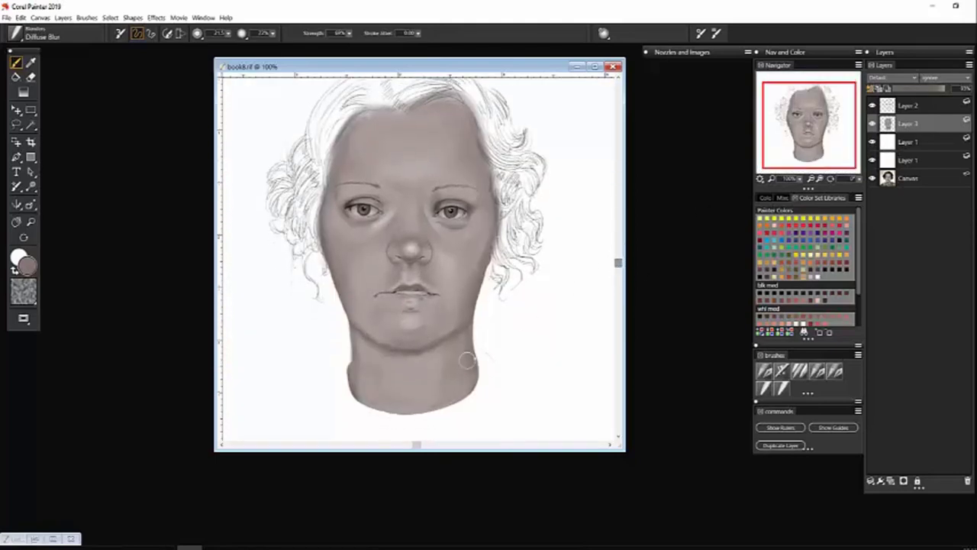
- Choose a dark grey and paint a deeper shadow under the jawline with Digital Airbrush 2
{"action": "left_click", "coordinate": [29, 268]}
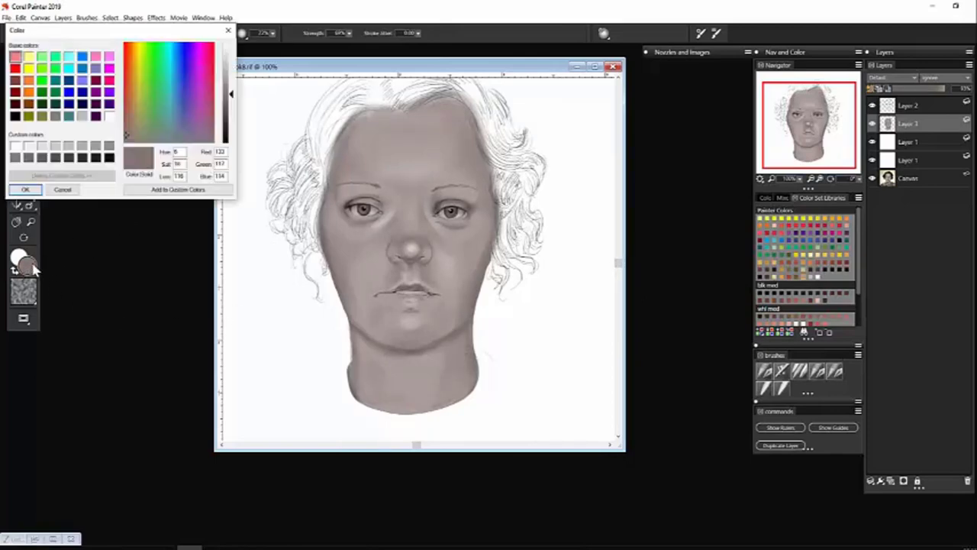
{"action": "left_click", "coordinate": [227, 126]}
{"action": "left_click", "coordinate": [35, 190]}
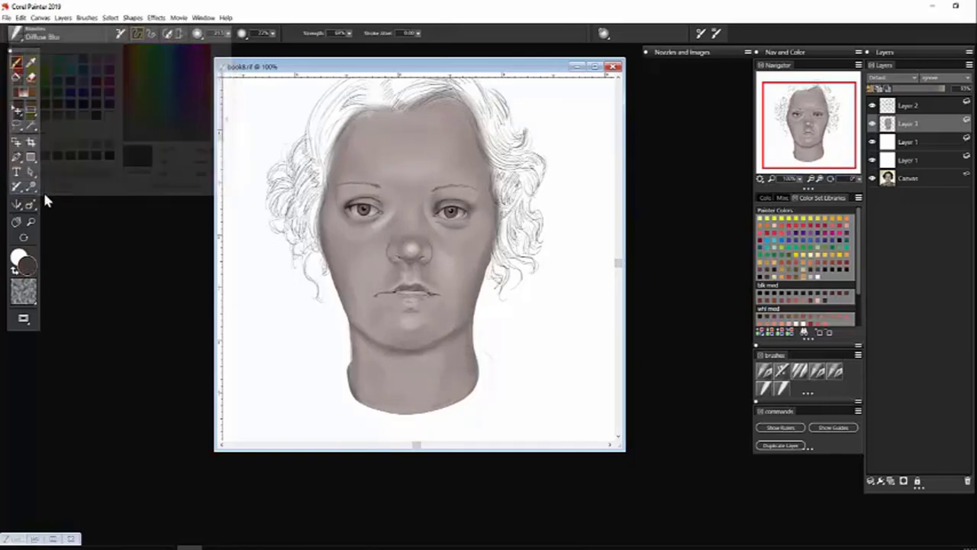
{"action": "left_click", "coordinate": [781, 373]}
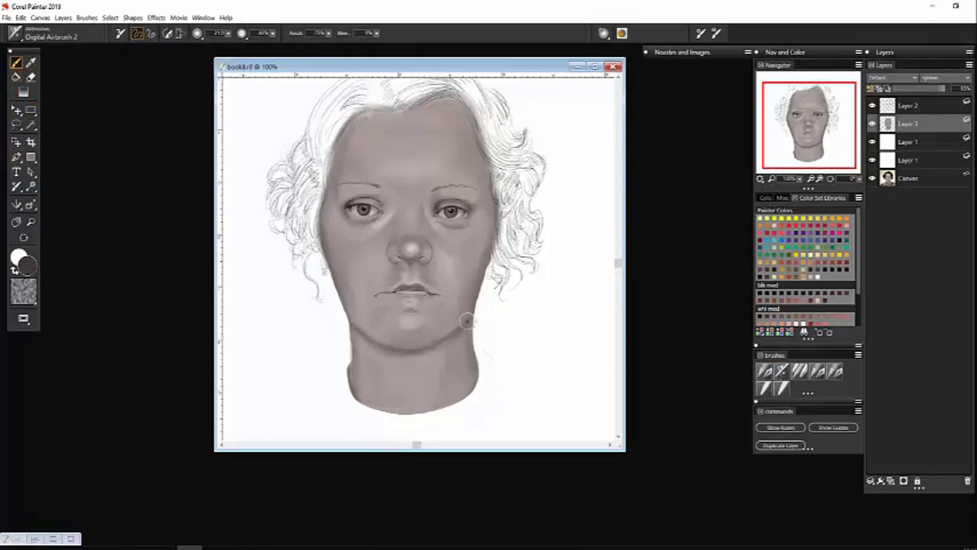
{"action": "left_click_drag", "start_coordinate": [467, 321], "coordinate": [441, 339]}
{"action": "mouse_move", "coordinate": [355, 329]}
{"action": "left_mouse_down"}
{"action": "mouse_move", "coordinate": [402, 346]}
{"action": "mouse_move", "coordinate": [453, 338]}
{"action": "left_mouse_up"}
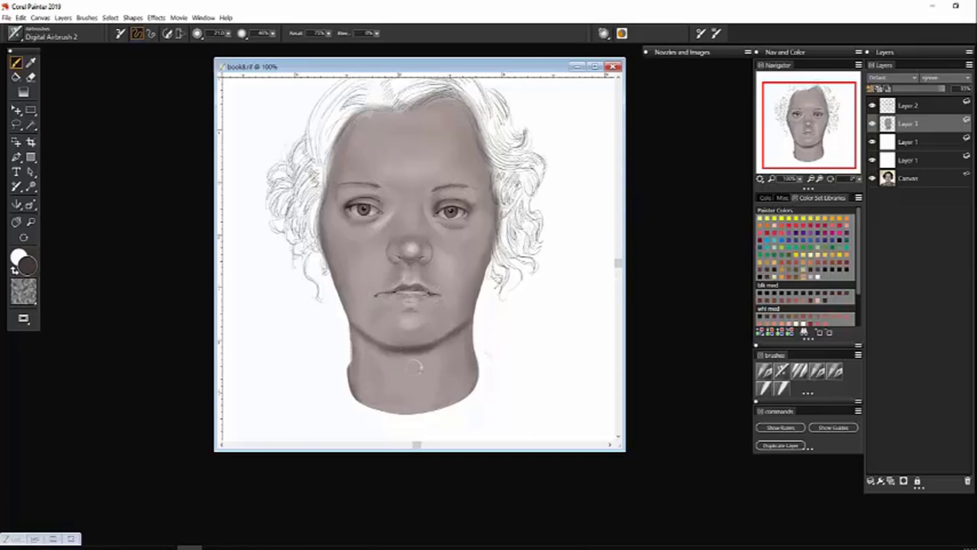
- Soften the jaw shadow with Diffuse Blur, and airbrush and blend darker shading along the neck's side edges
{"action": "left_click", "coordinate": [778, 389]}
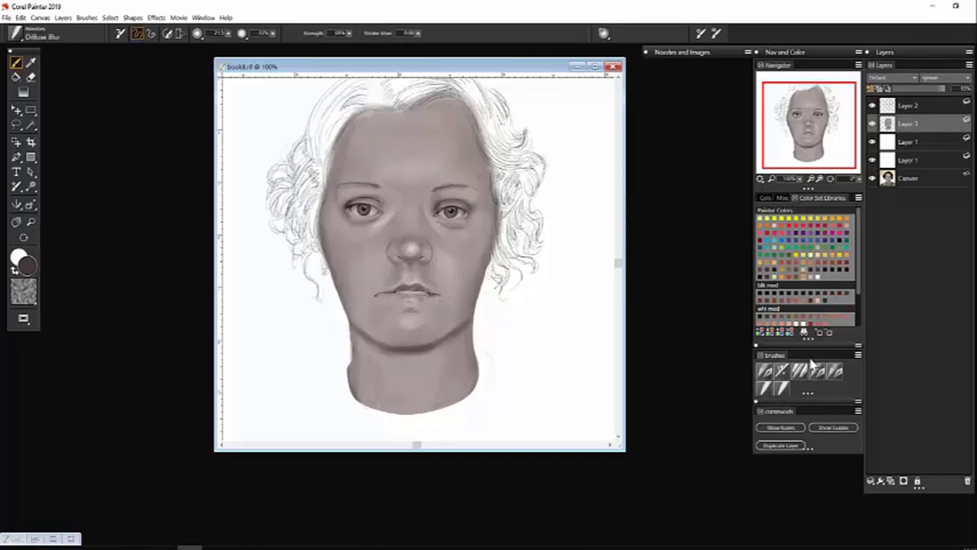
{"action": "left_click", "coordinate": [782, 372]}
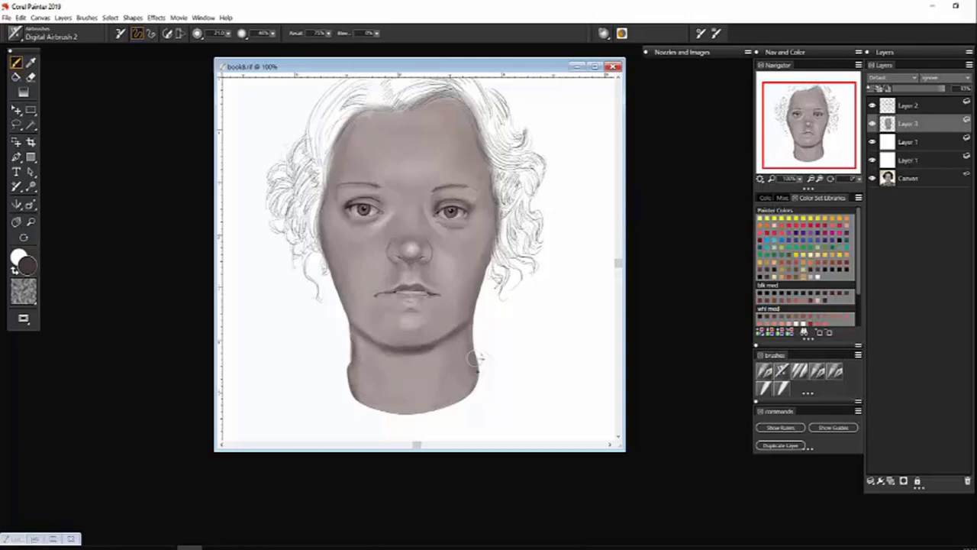
{"action": "left_click", "coordinate": [781, 389]}
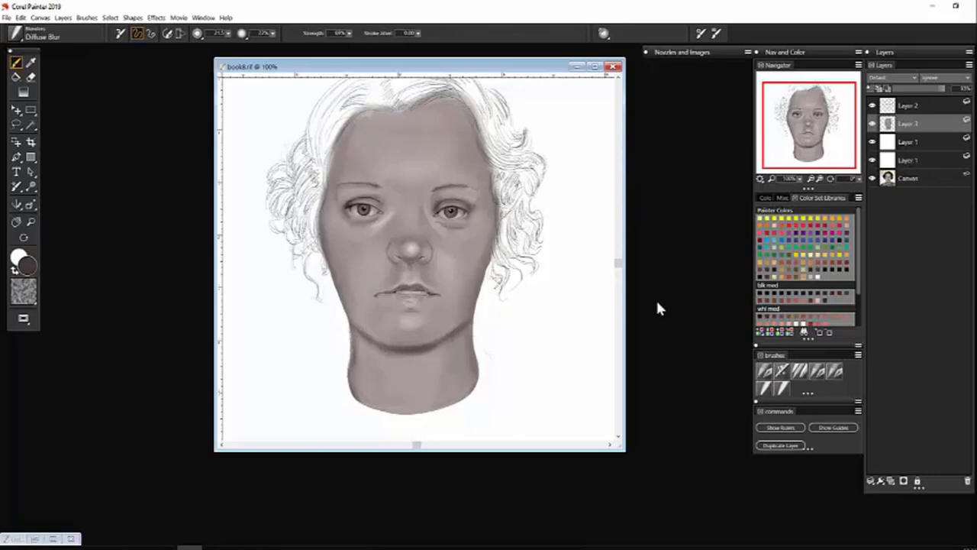
- Compare the shaded portrait with the photo by hiding the white backing layer and the shading layer, and show both again
{"action": "key", "text": "ctrl+minus"}
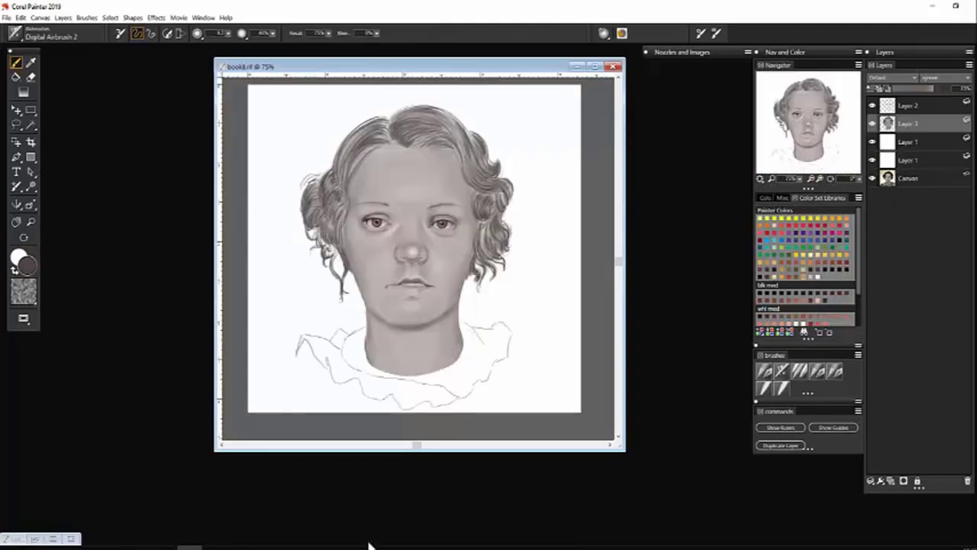
{"action": "left_click", "coordinate": [873, 141]}
{"action": "left_click", "coordinate": [873, 124]}
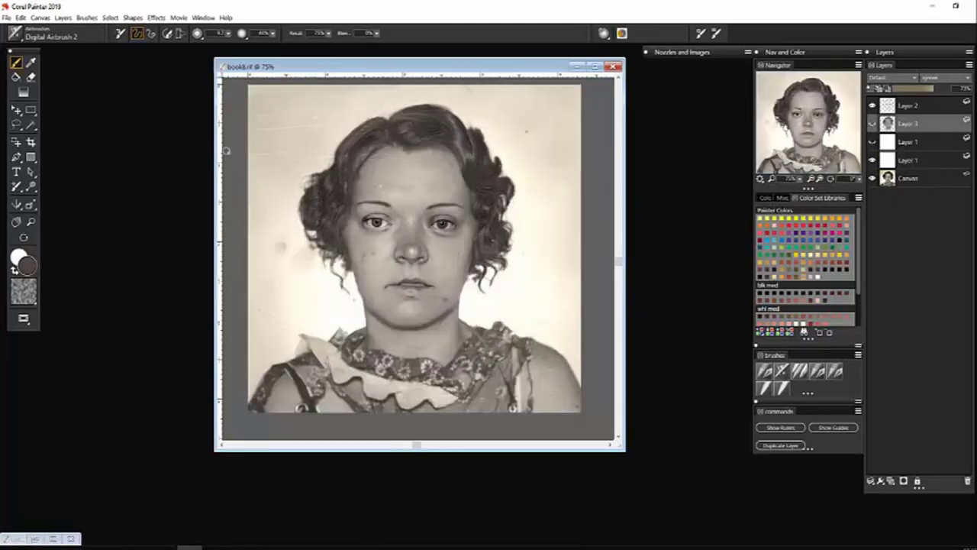
{"action": "left_click", "coordinate": [872, 123]}
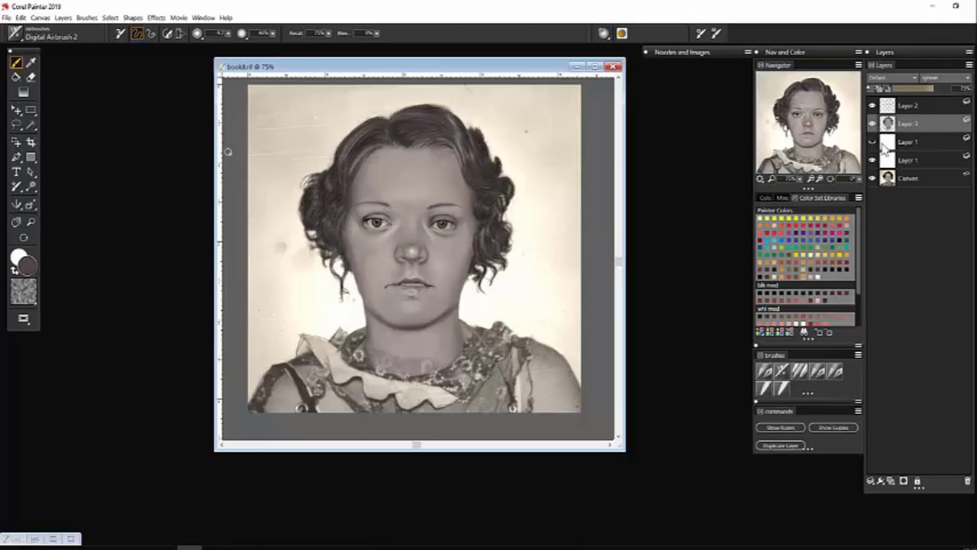
{"action": "left_click", "coordinate": [873, 141]}
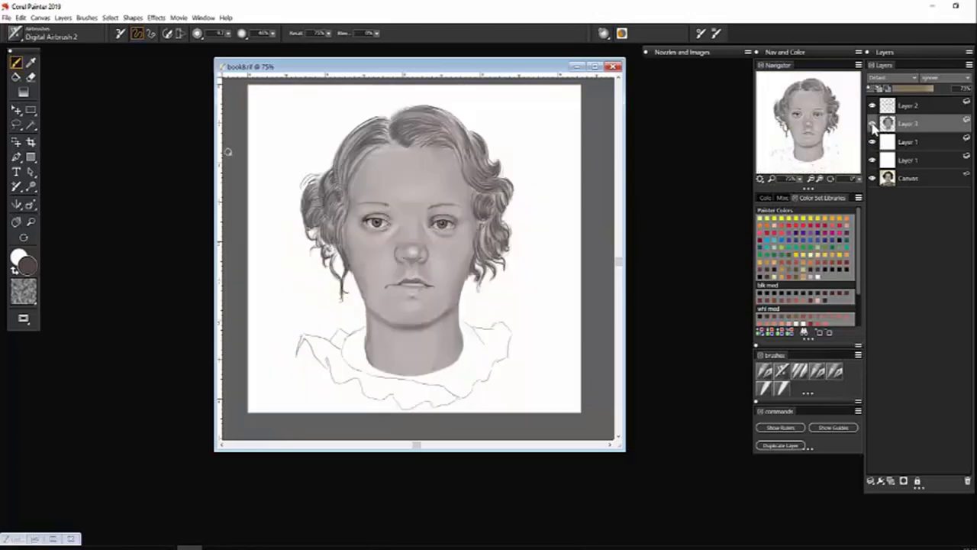